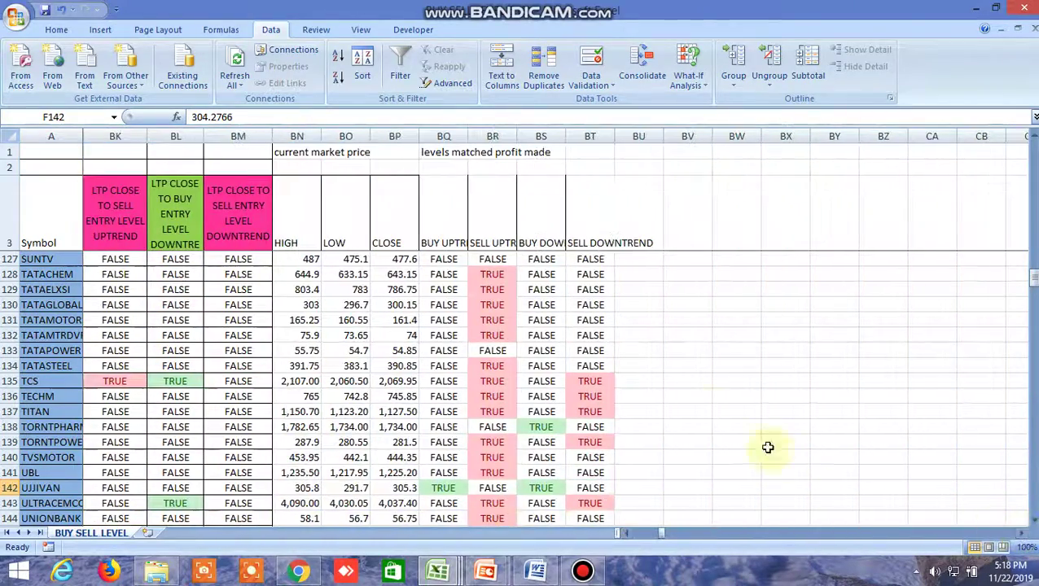
Switch to the Safe trade group chat in WhatsApp Web and go back to today's earlier messages about the buy sell level files
scroll(591, 398, "up", 9)
scroll(576, 393, "up", 20)
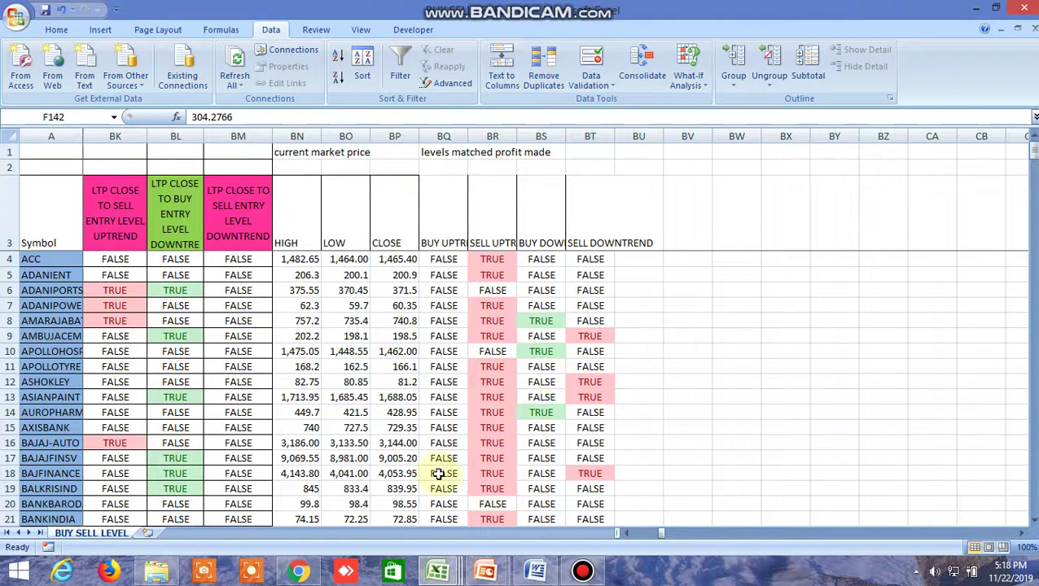
left_click(299, 571)
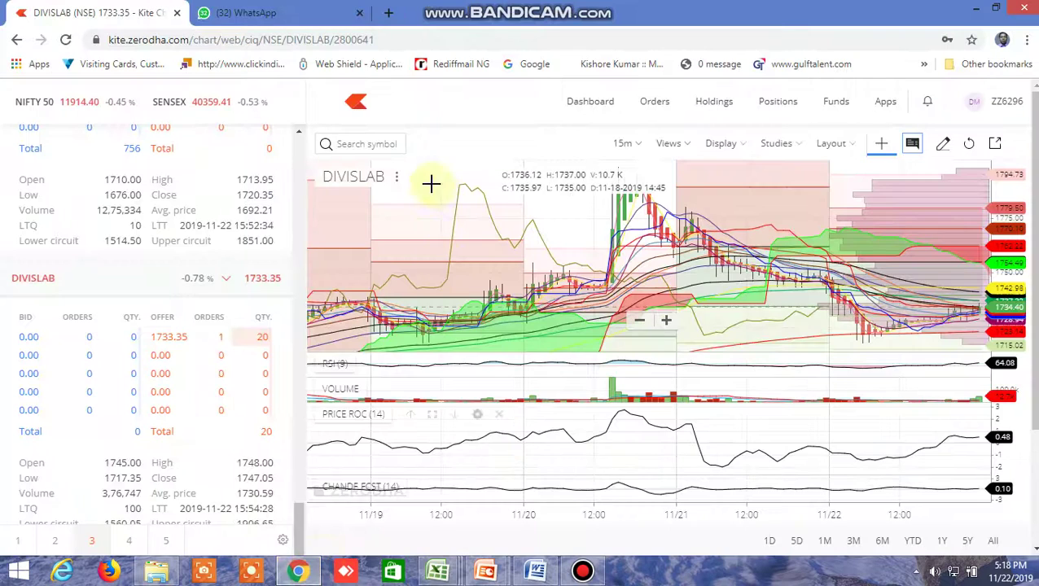
left_click(284, 16)
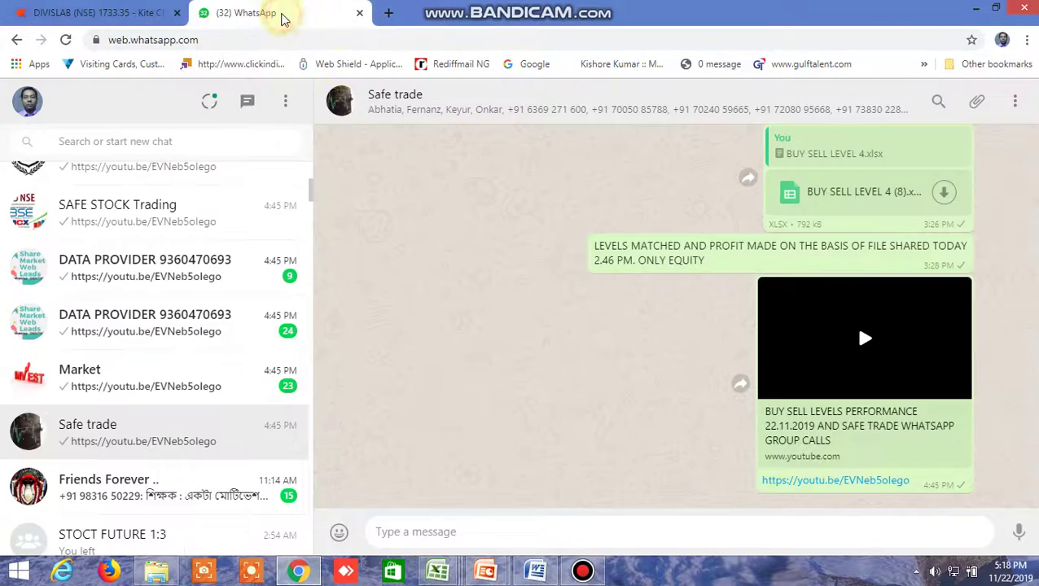
scroll(498, 301, "up", 8)
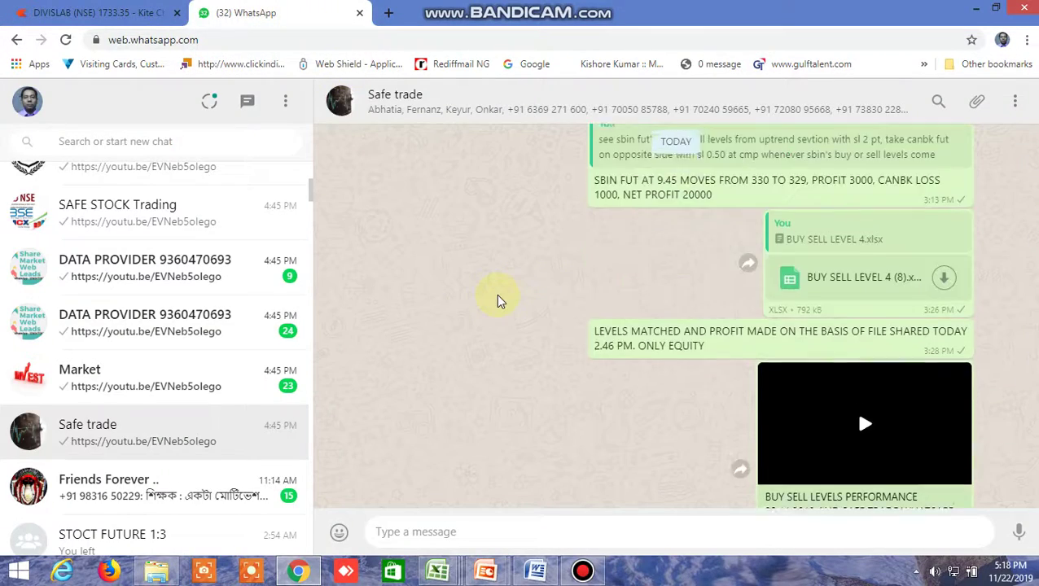
scroll(498, 300, "up", 5)
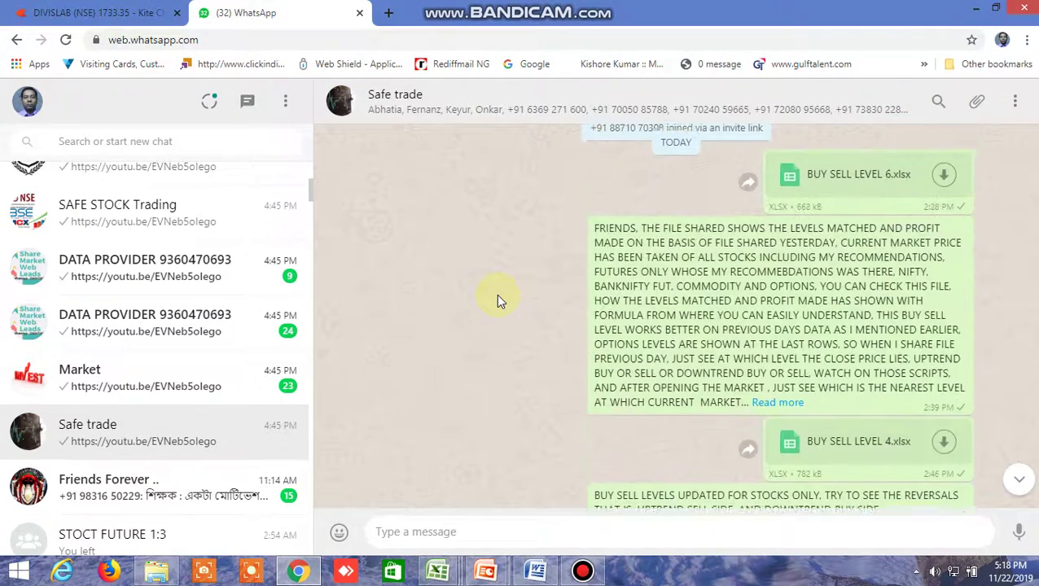
scroll(498, 301, "up", 10)
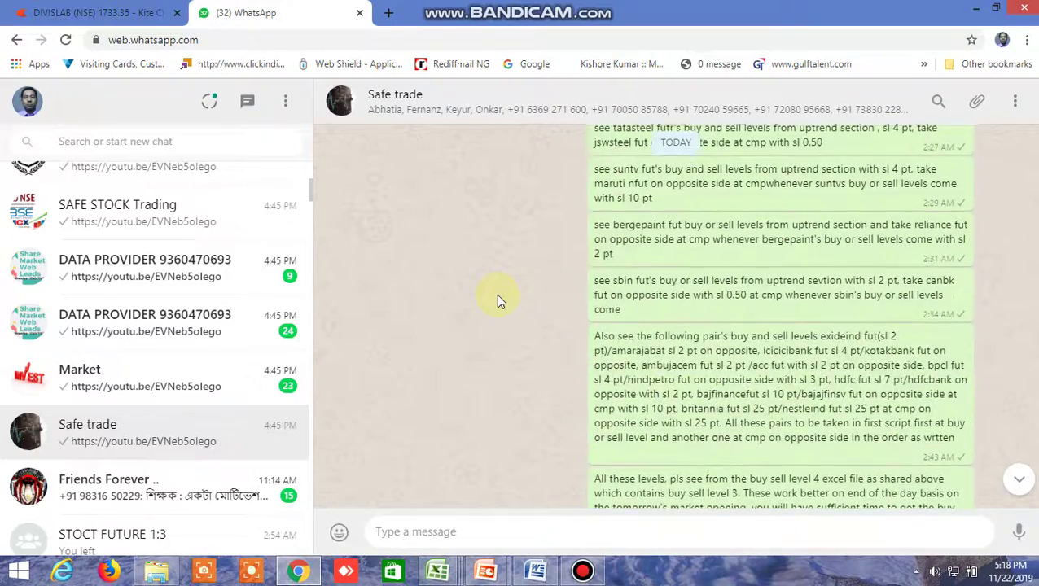
scroll(498, 300, "up", 3)
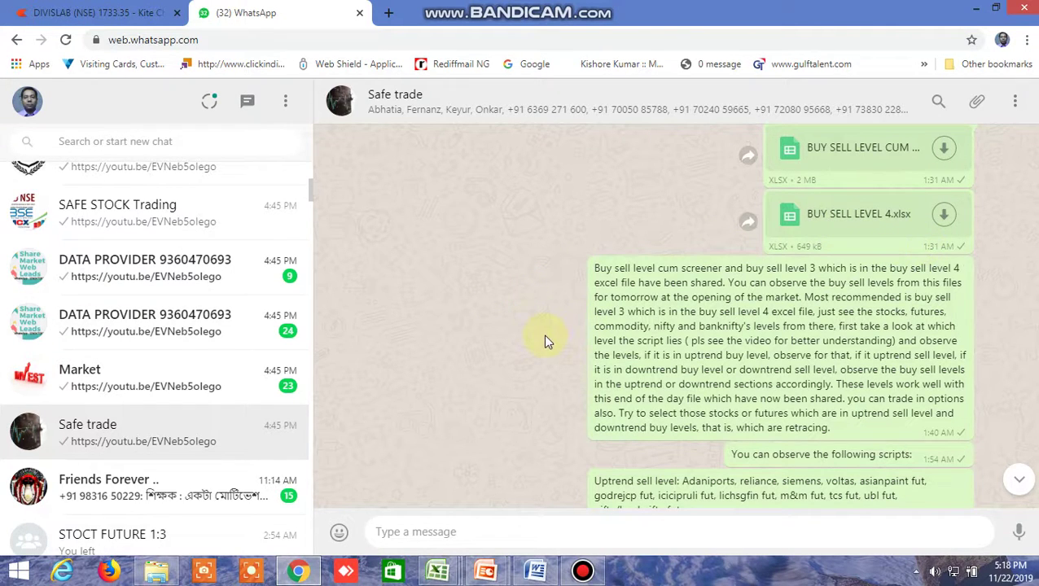
Review today's Safe trade messages, from the uptrend sell and downtrend buy script lists through the option and pair calls to the latest post
scroll(542, 334, "down", 4)
scroll(542, 336, "up", 3)
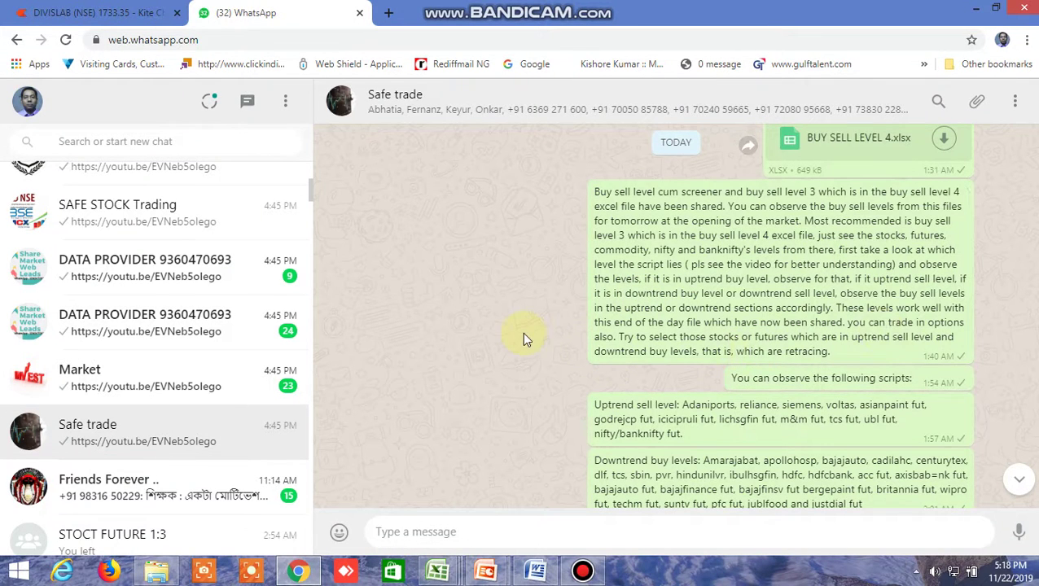
scroll(522, 332, "down", 2)
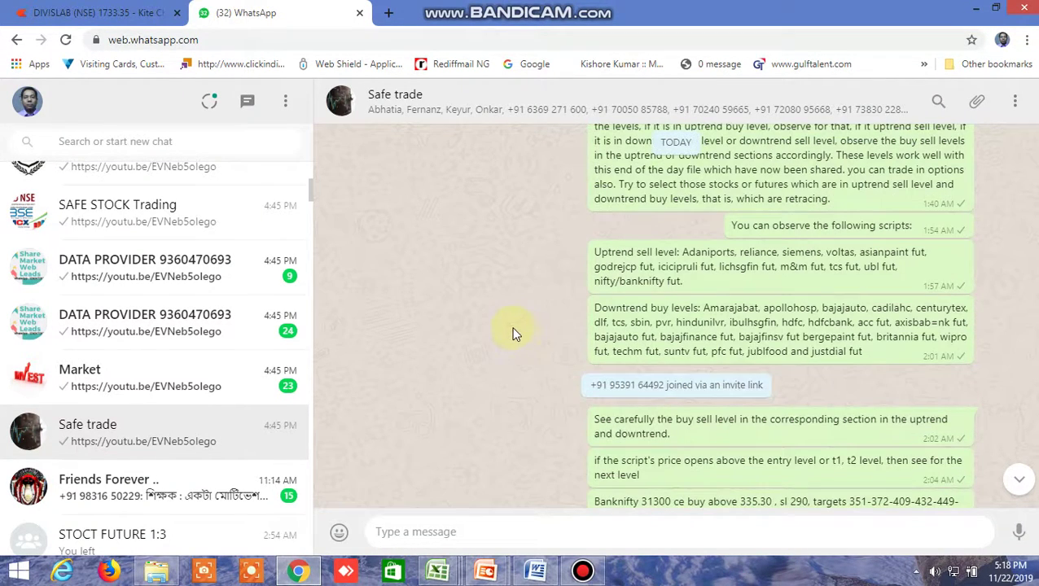
scroll(513, 332, "down", 1)
scroll(510, 329, "up", 3)
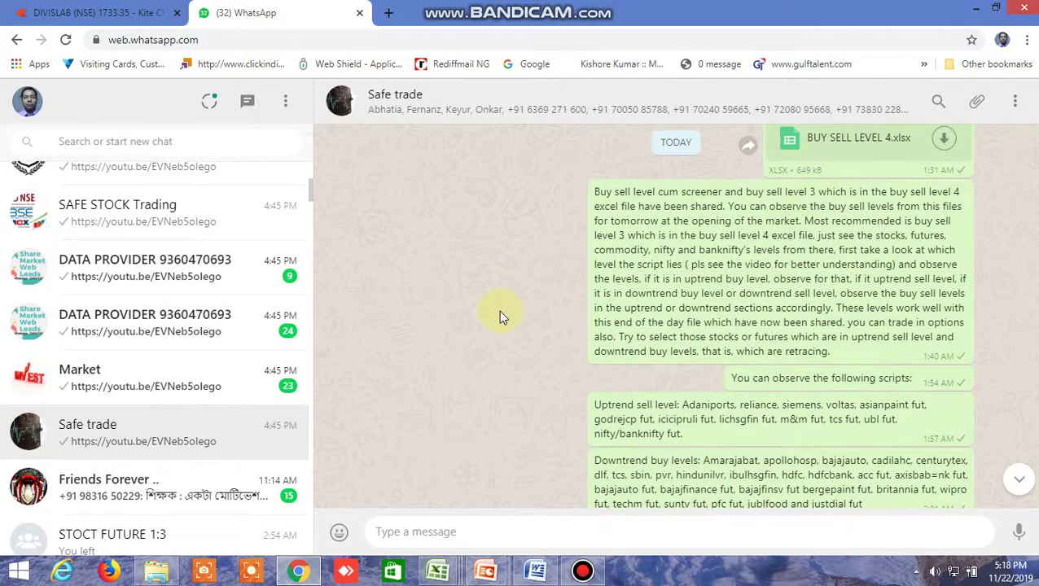
scroll(501, 317, "down", 4)
scroll(500, 317, "down", 3)
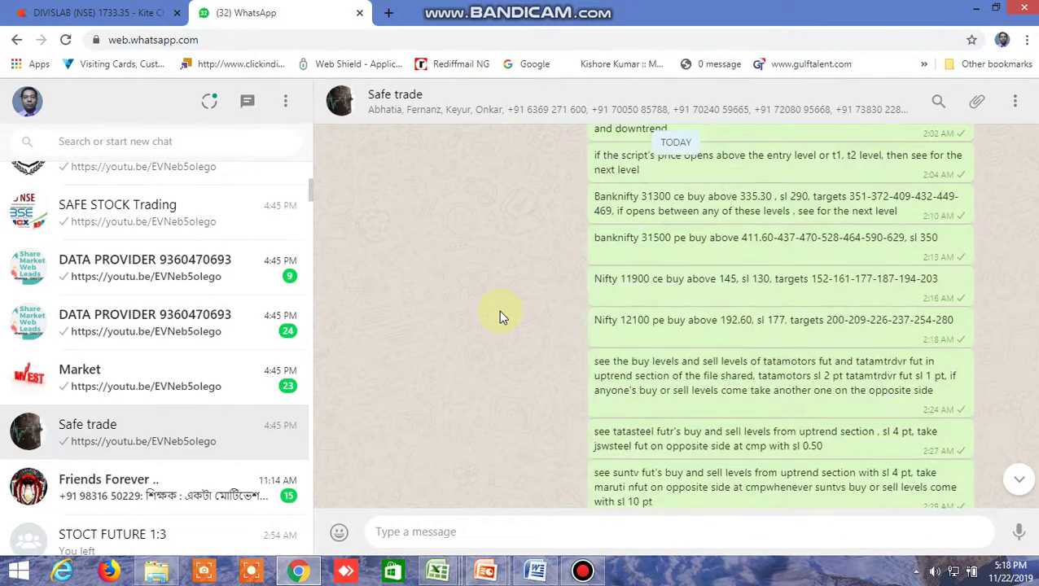
scroll(501, 316, "up", 5)
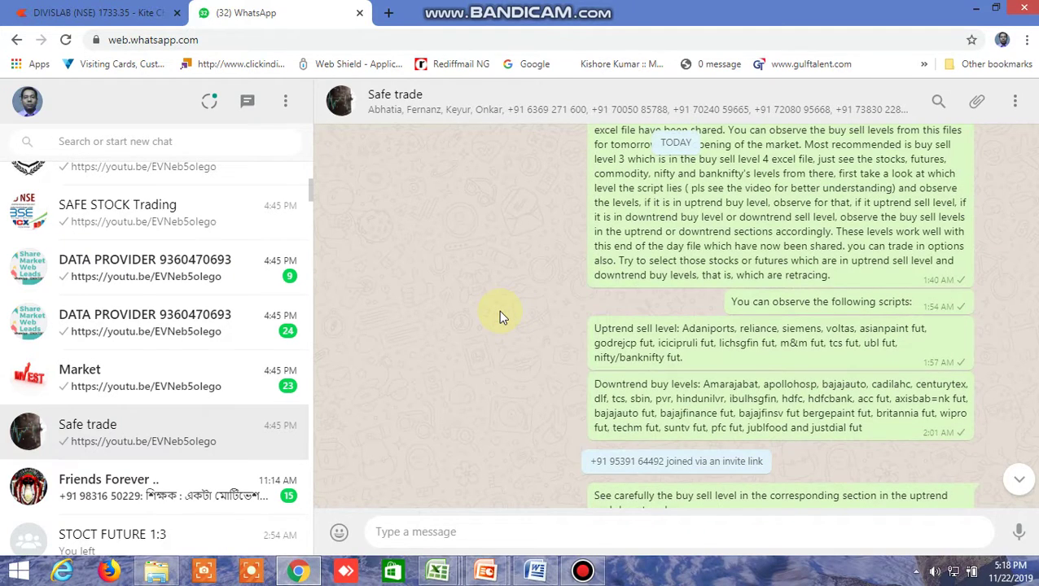
scroll(501, 317, "down", 2)
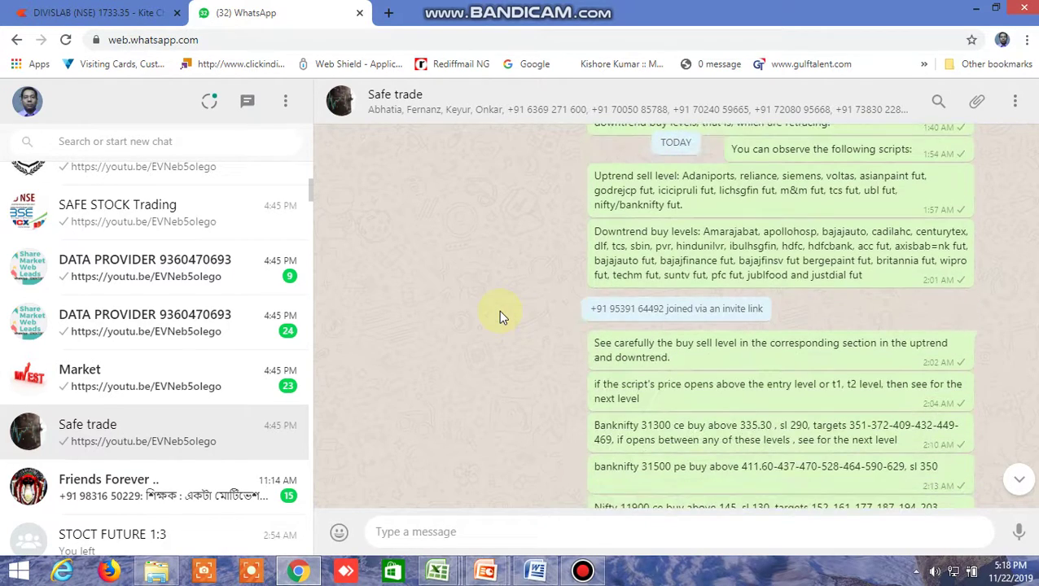
scroll(525, 347, "down", 10)
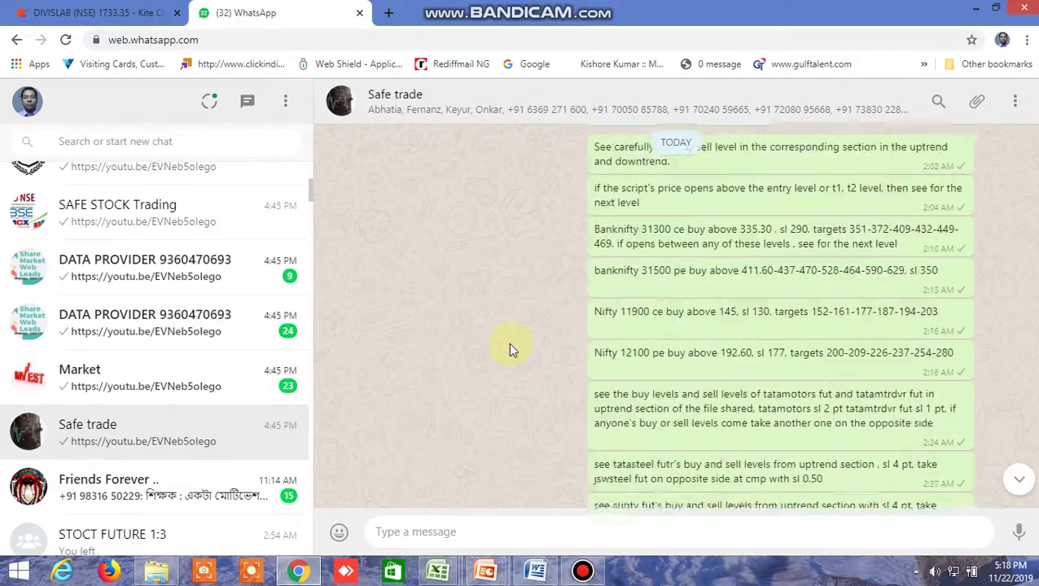
scroll(508, 343, "down", 7)
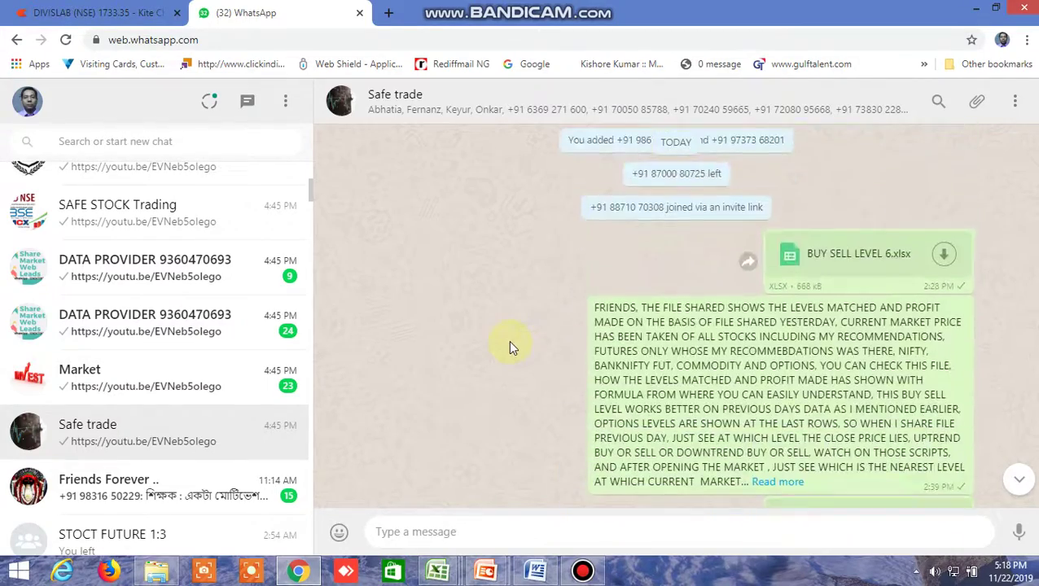
scroll(508, 340, "down", 8)
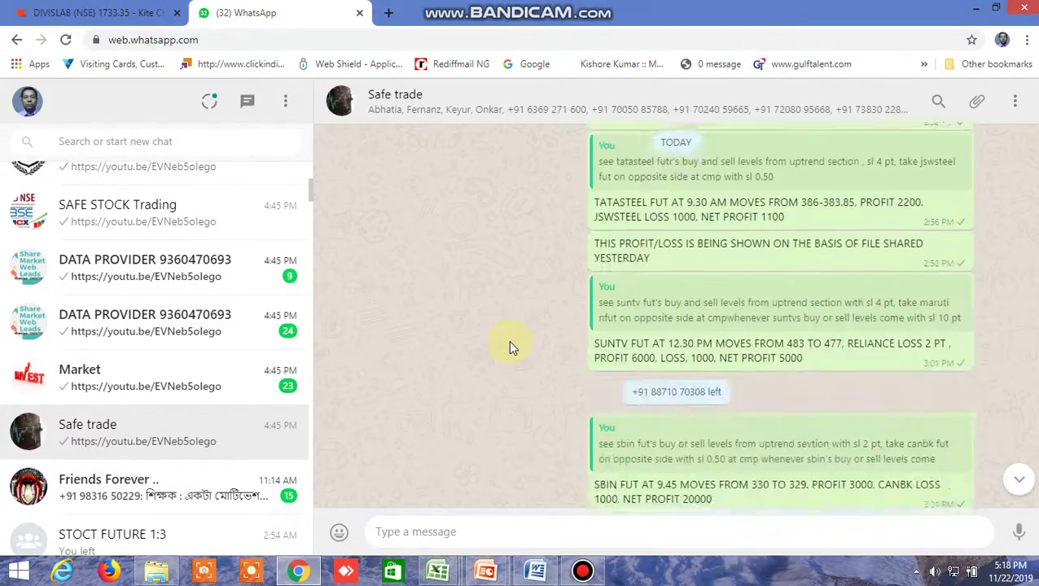
scroll(510, 345, "down", 2)
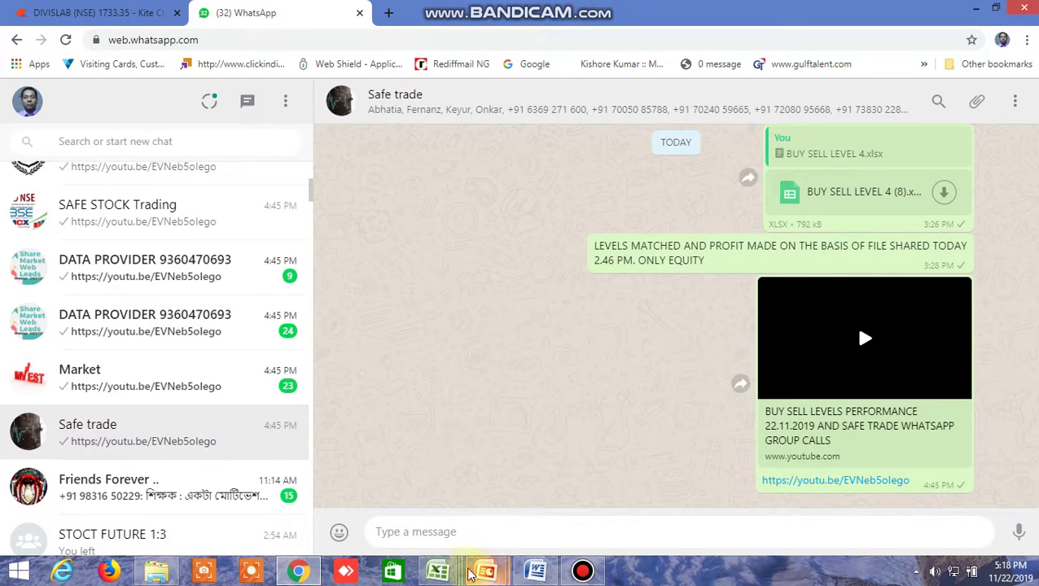
Switch to the BUY SELL LEVEL 6 (3) workbook and compare ASIANPAINT's sell uptrend match formula, current low and uptrend sell-below level
mouse_move(437, 570)
left_click(773, 486)
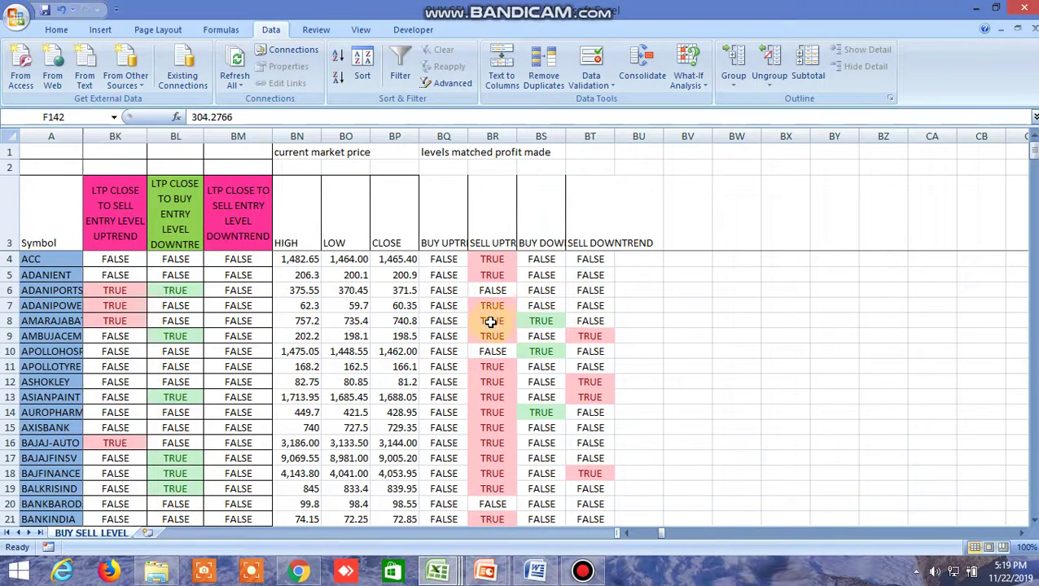
left_click(492, 397)
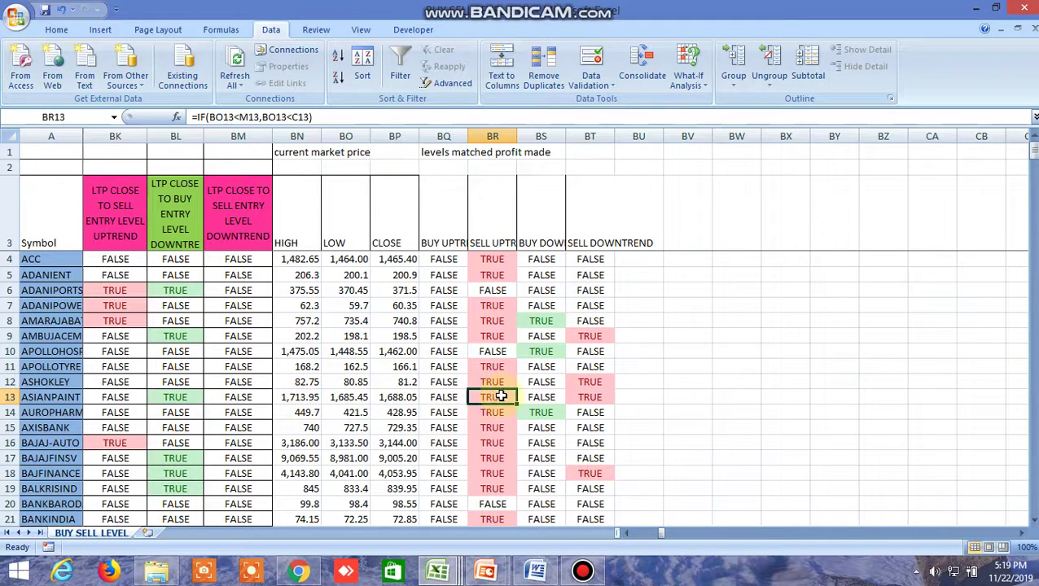
left_click(348, 397)
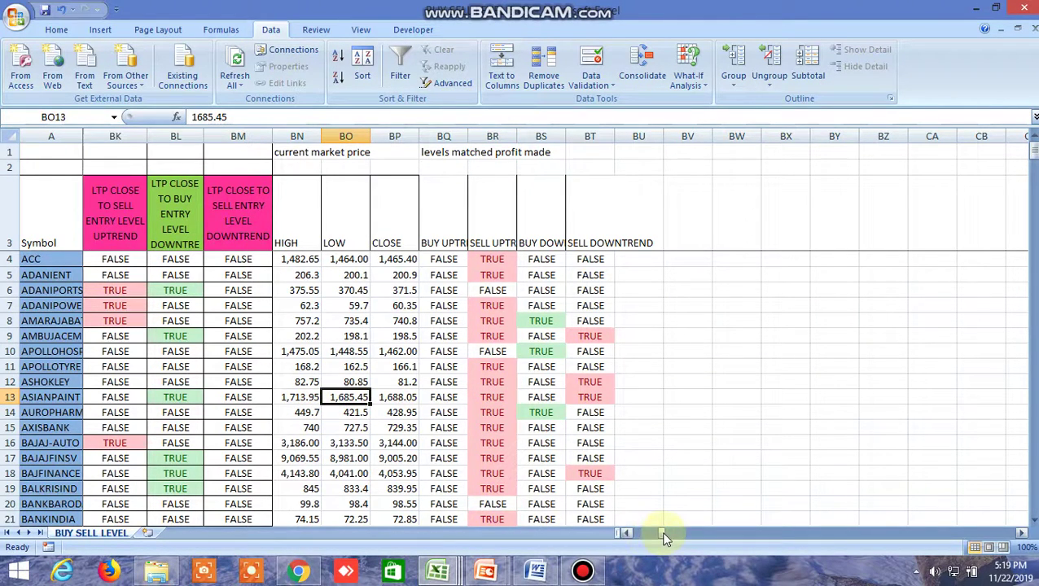
left_click_drag(664, 537, 626, 531)
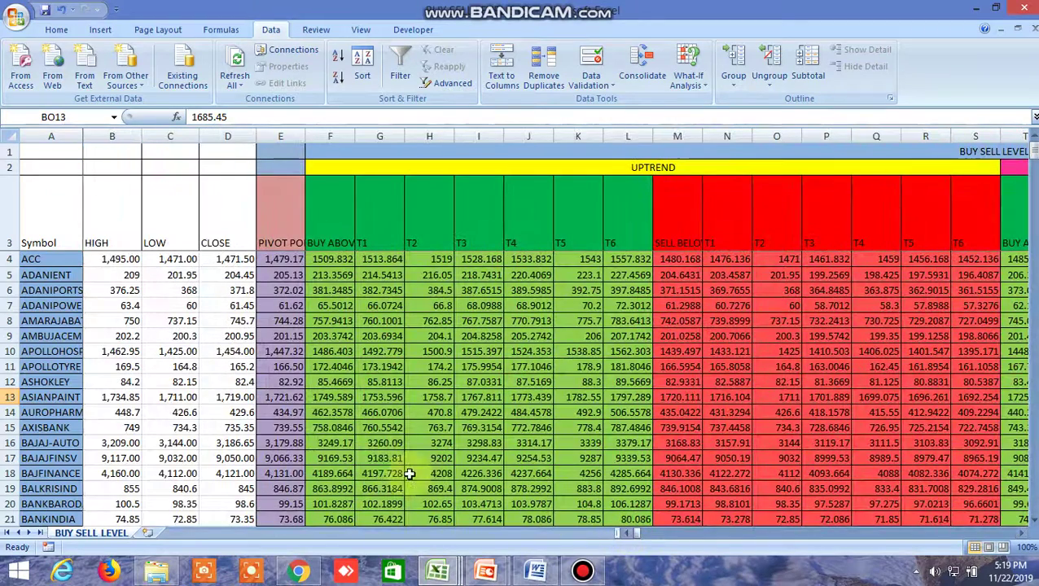
left_click(681, 399)
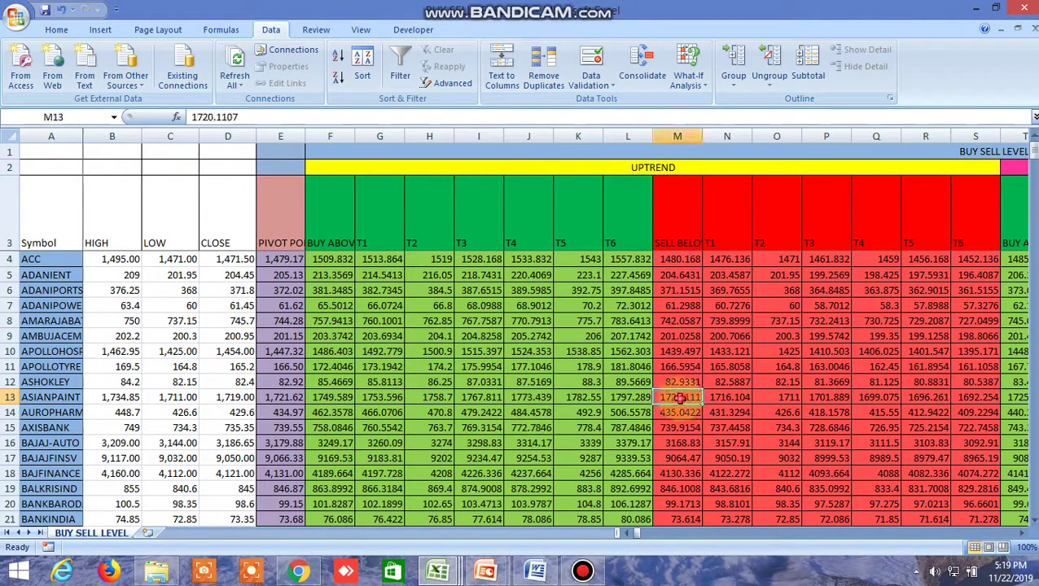
Switch to the Kite page in Chrome, display the ASIANPAINT chart and collapse its market depth in the watchlist
left_click(299, 572)
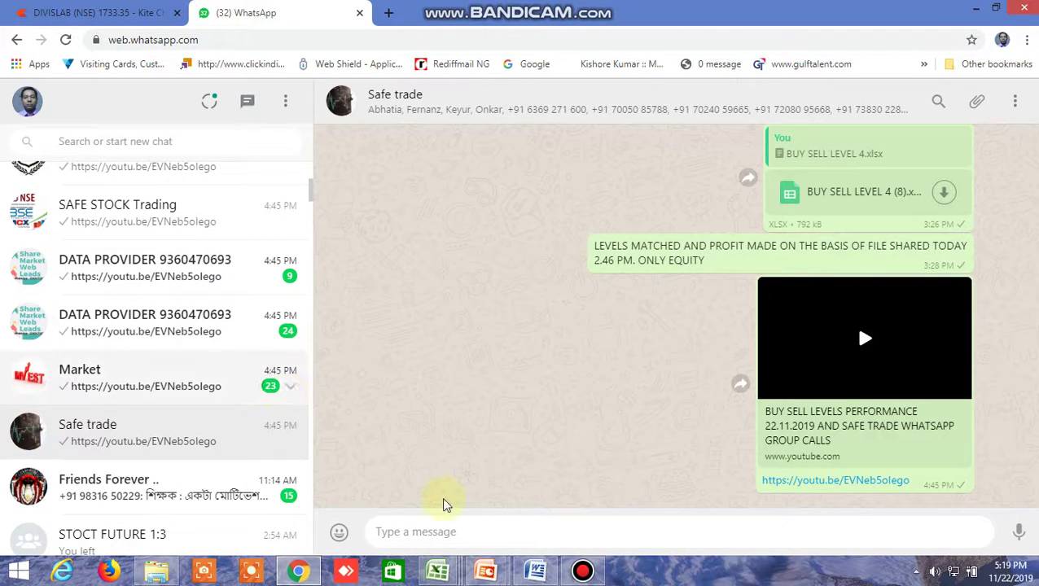
left_click(437, 572)
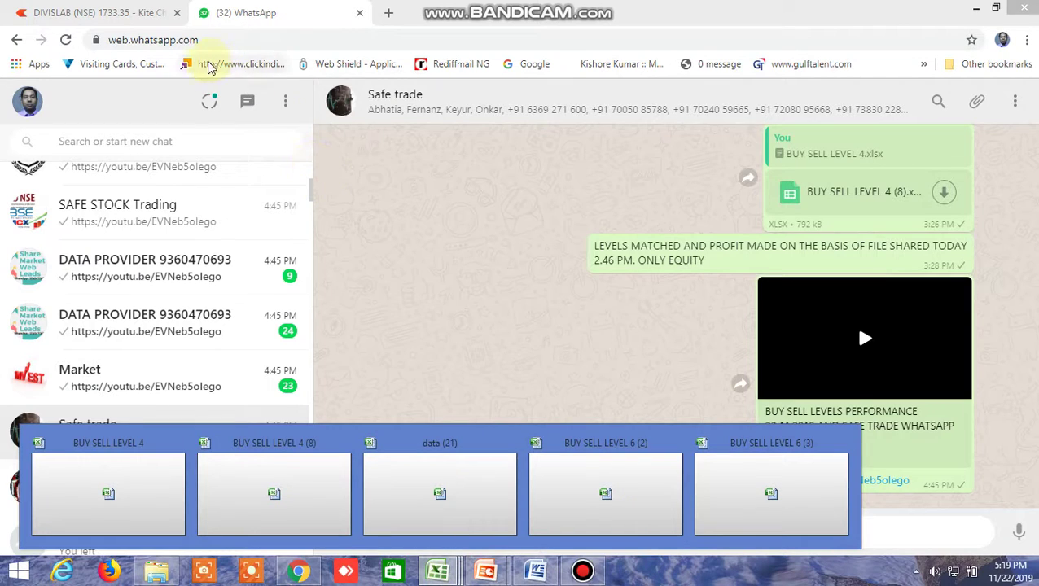
left_click(88, 16)
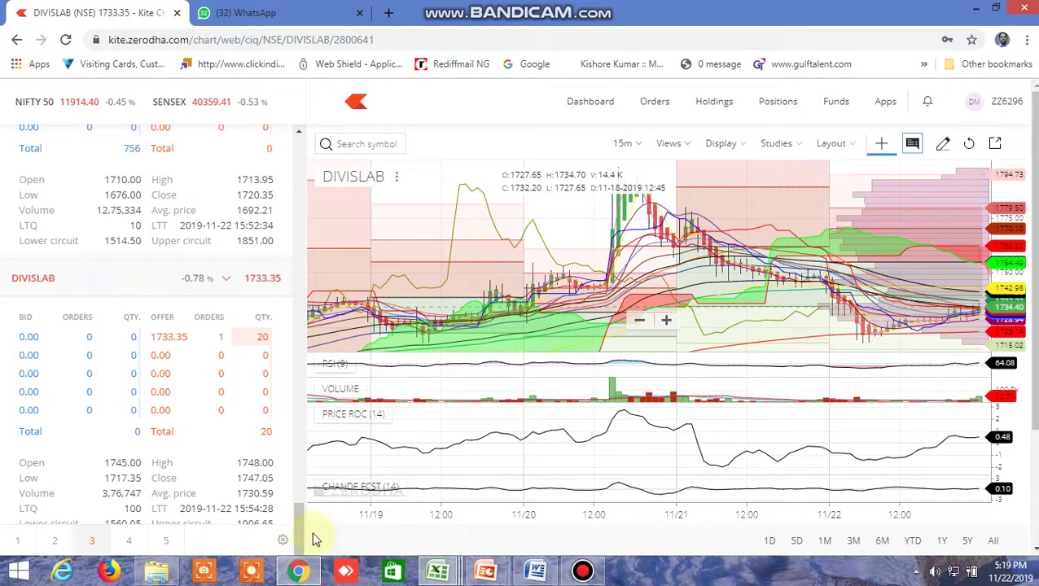
left_click_drag(299, 527, 274, 482)
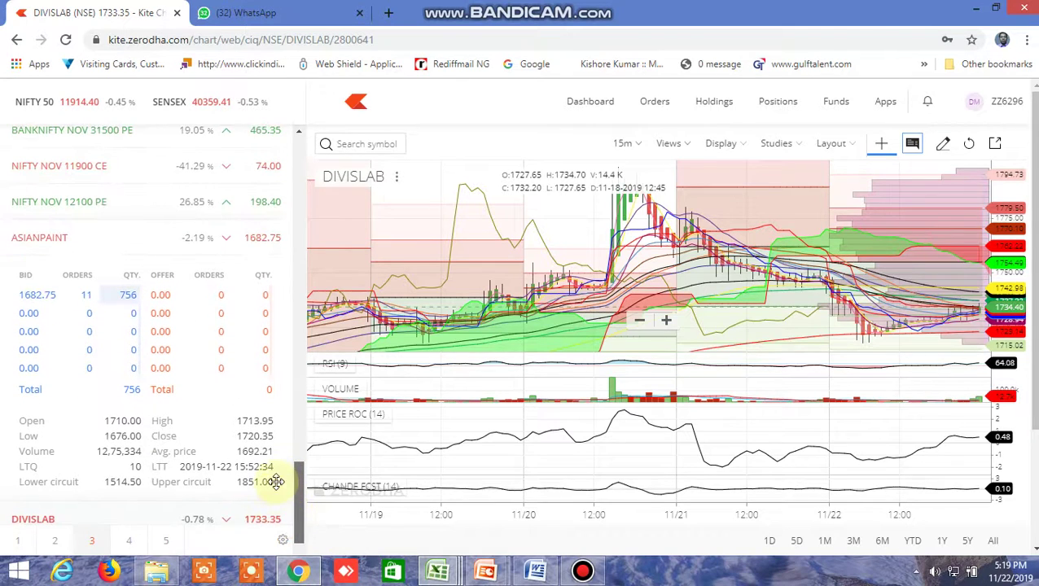
left_click(198, 237)
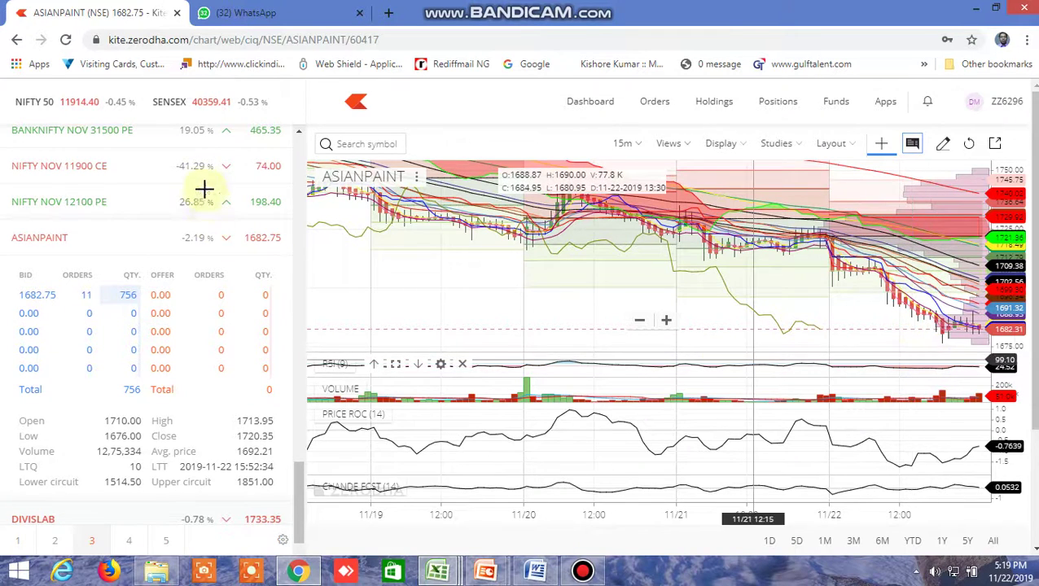
left_click(162, 241)
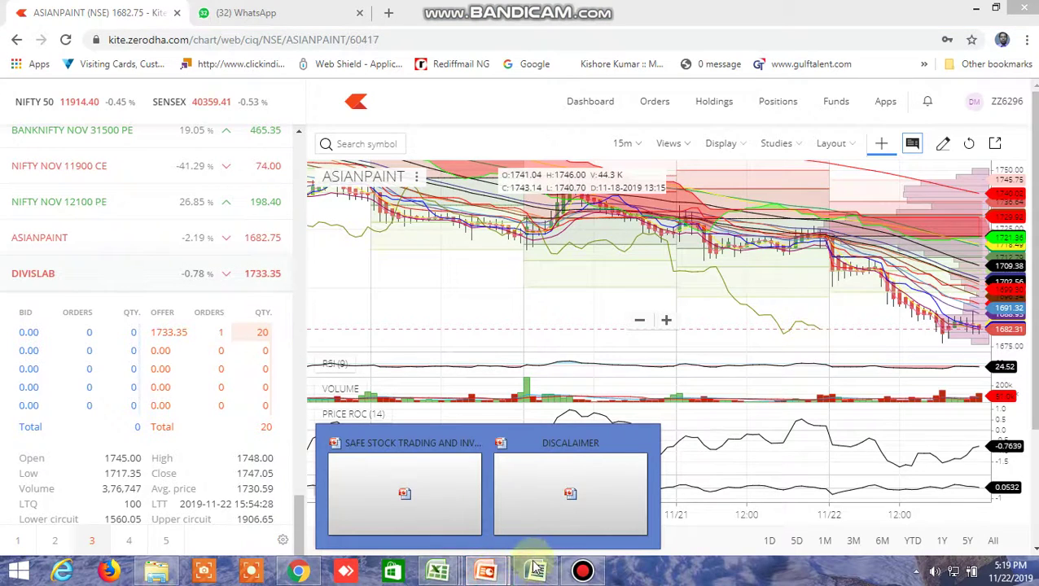
Switch to the BUY SELL LEVEL 6 (3) workbook and review its columns from the uptrend and downtrend levels through the LTP position section
mouse_move(449, 574)
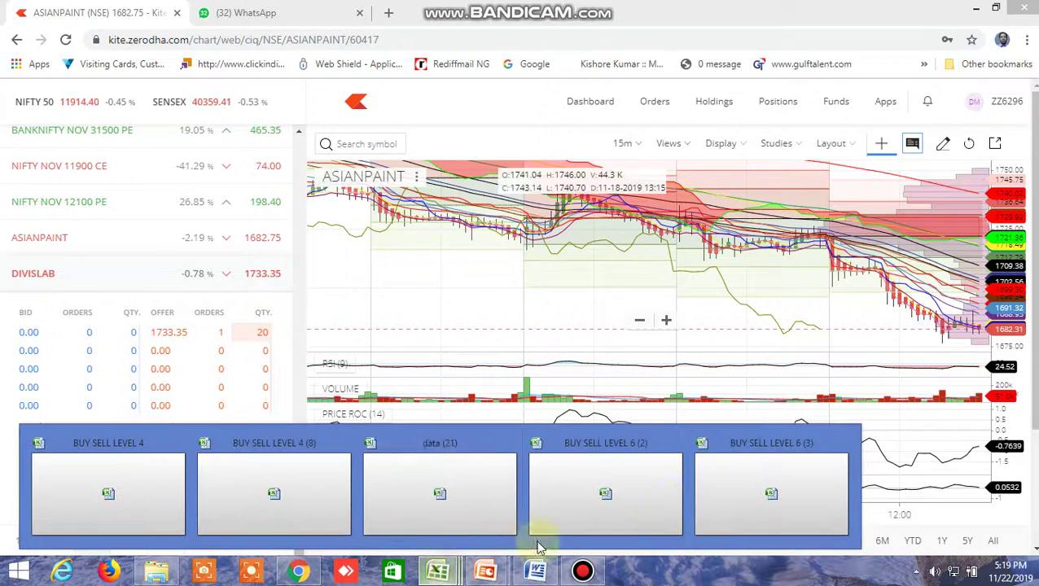
left_click(787, 493)
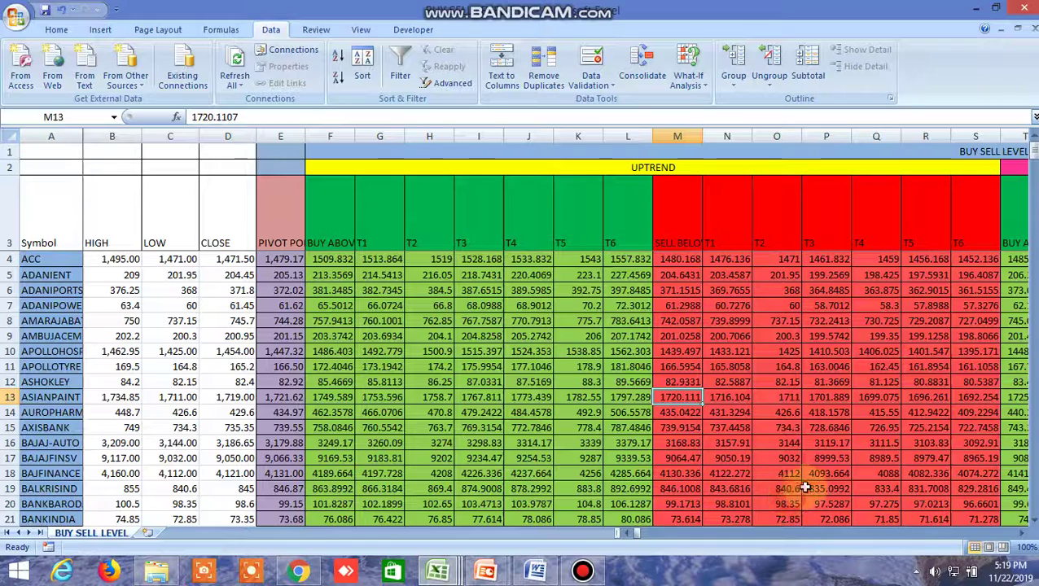
left_click(1023, 534)
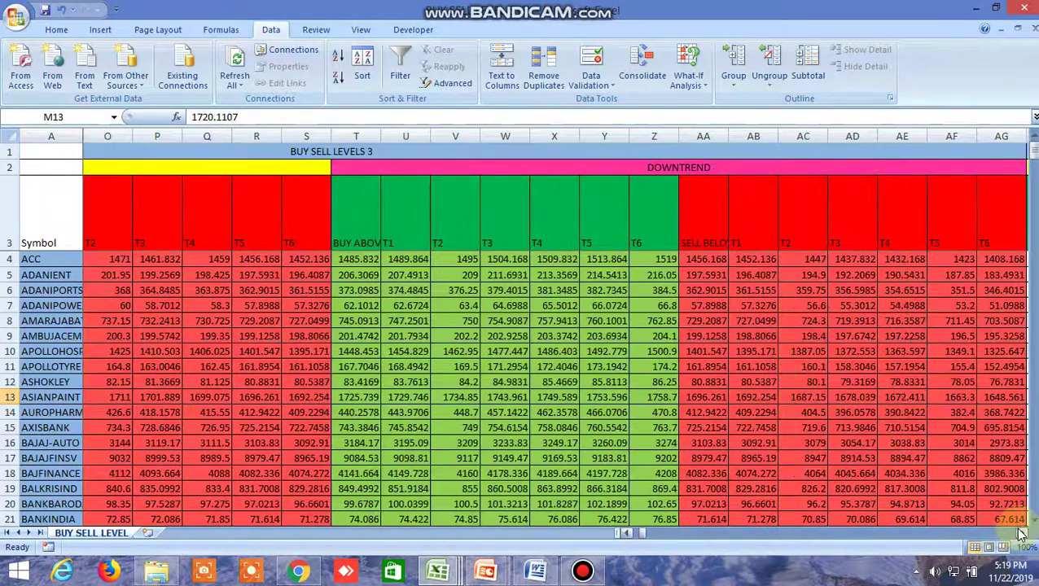
left_click(1020, 532)
left_click(1020, 531)
left_click(1018, 529)
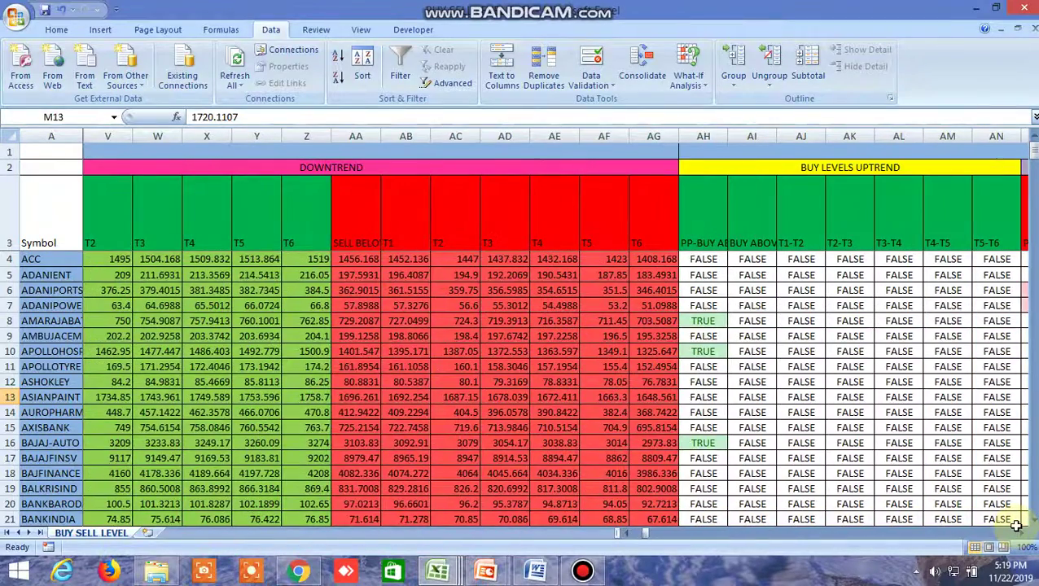
left_click(1023, 533)
left_click(1024, 534)
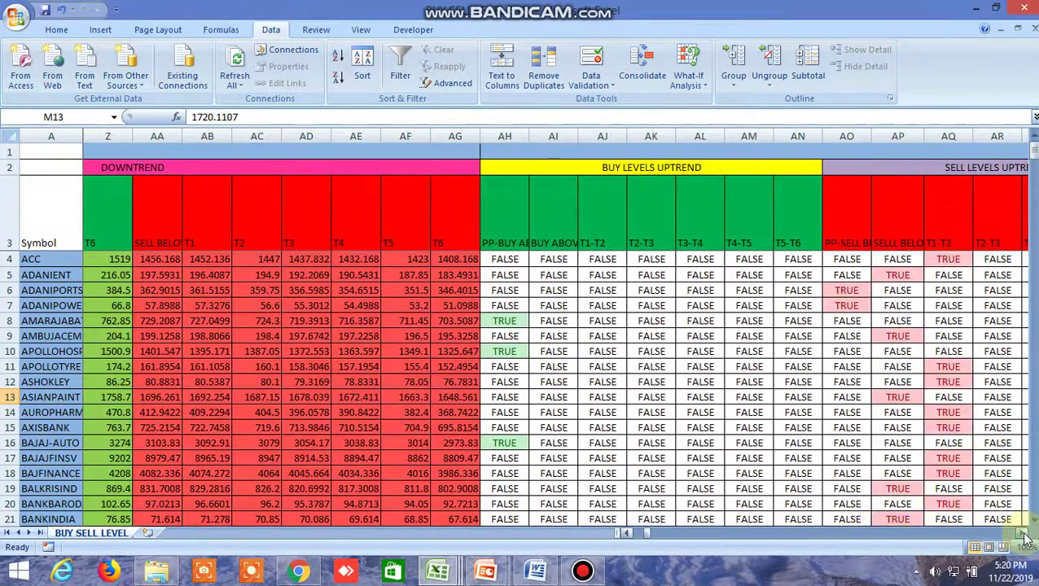
left_click(1023, 533)
left_click(1023, 534)
left_click(1023, 533)
left_click(1023, 533)
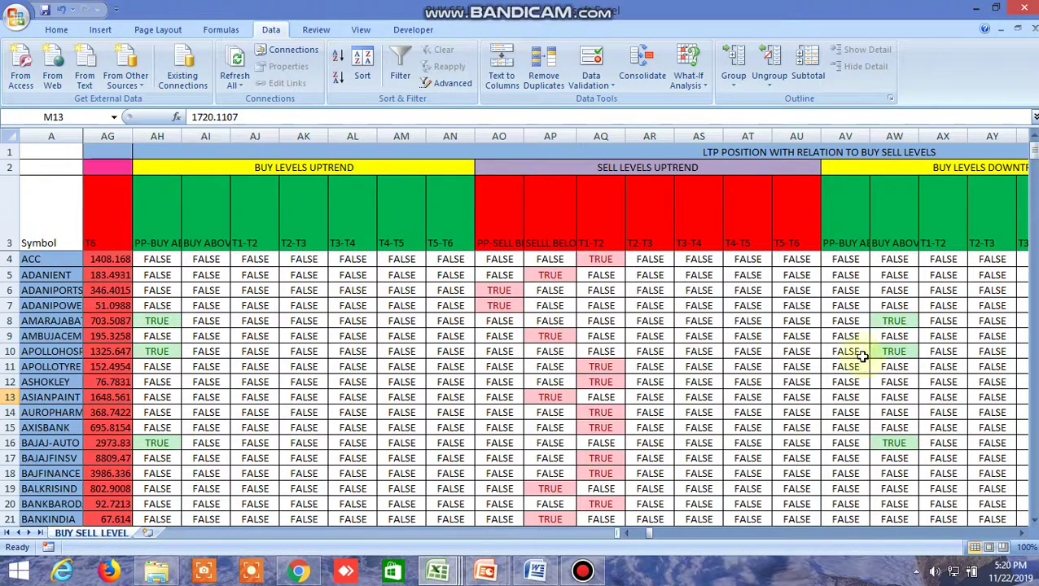
left_click(1023, 533)
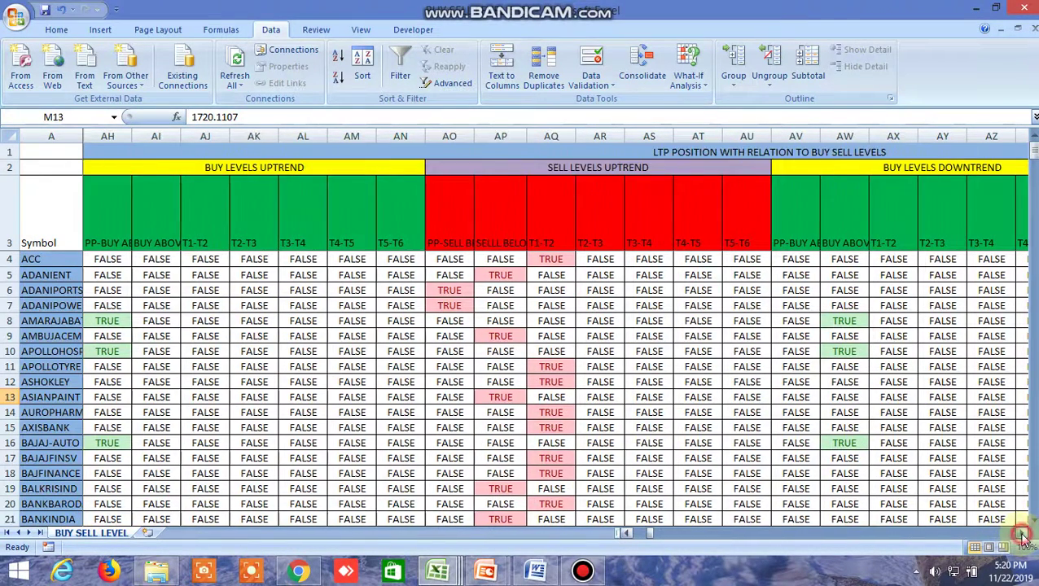
left_click(1023, 533)
left_click(1023, 534)
left_click(1023, 534)
left_click(1023, 533)
left_click(1023, 533)
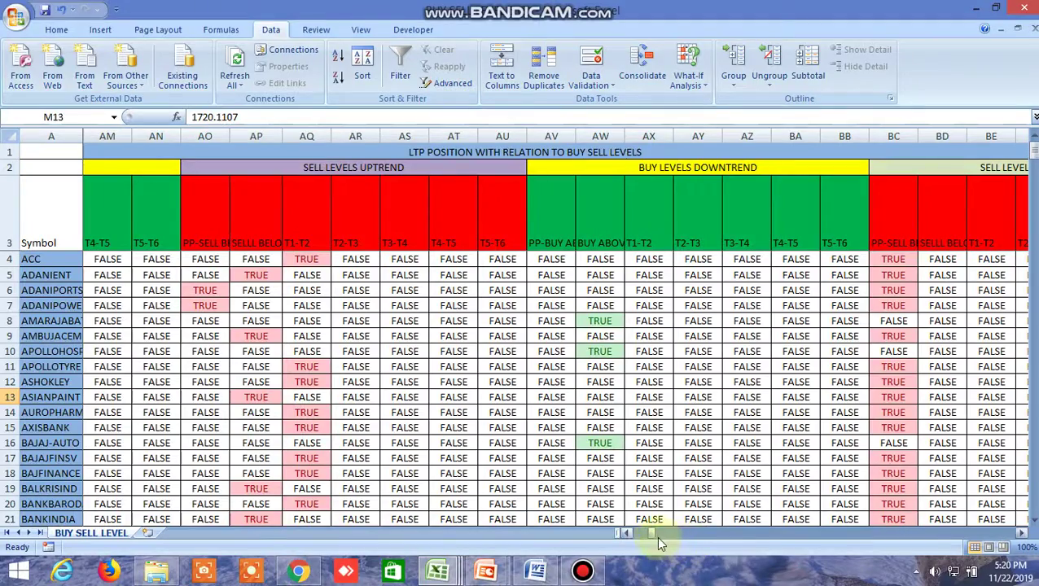
Compare the uptrend and downtrend buy and sell levels in BUY SELL LEVELS 3 with the matches in the LTP position section
mouse_move(651, 537)
left_mouse_down()
mouse_move(631, 535)
mouse_move(647, 535)
left_mouse_up()
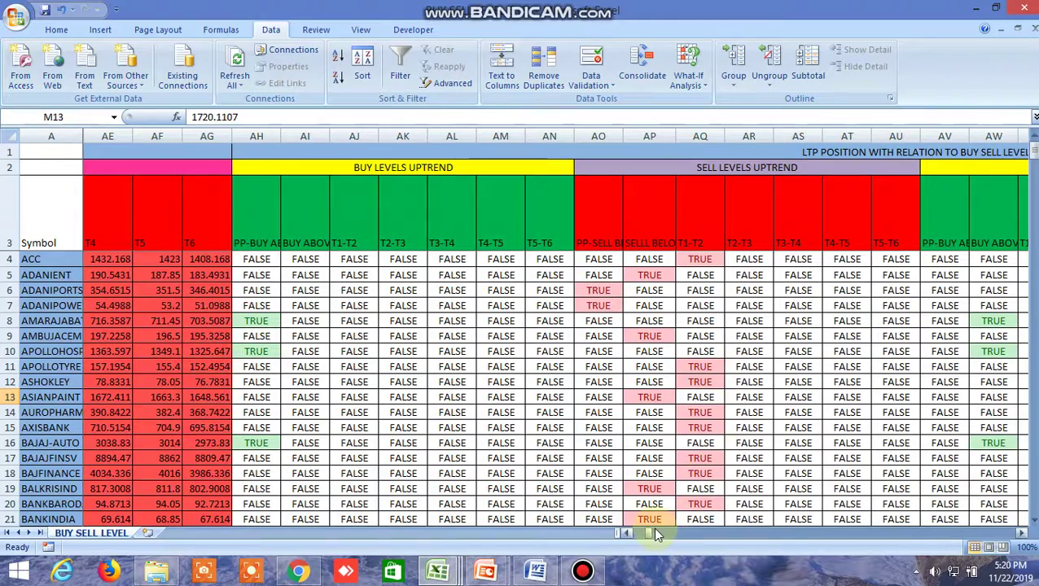
left_click_drag(623, 534, 625, 539)
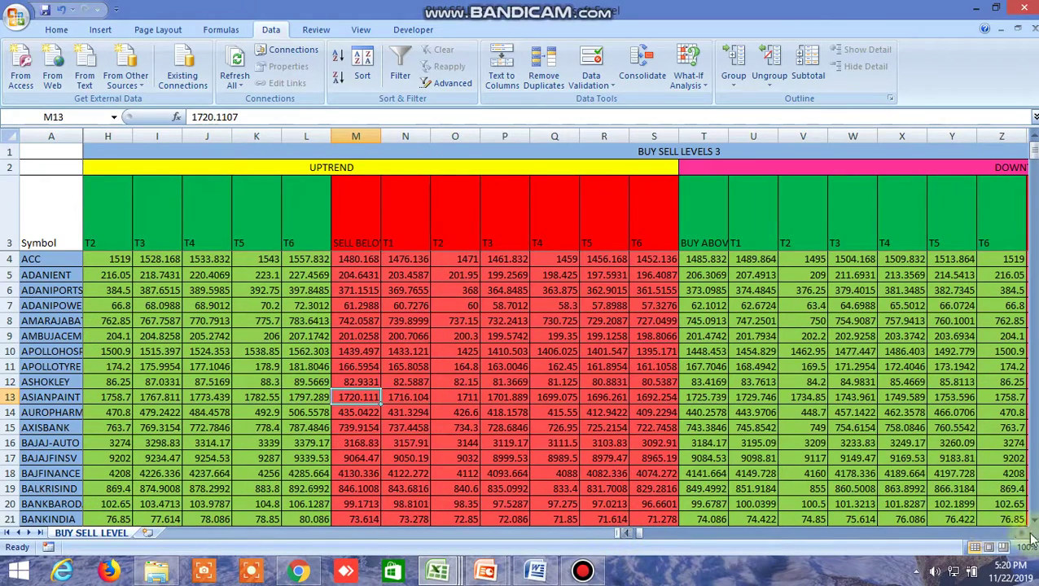
left_click_drag(1023, 535, 1024, 539)
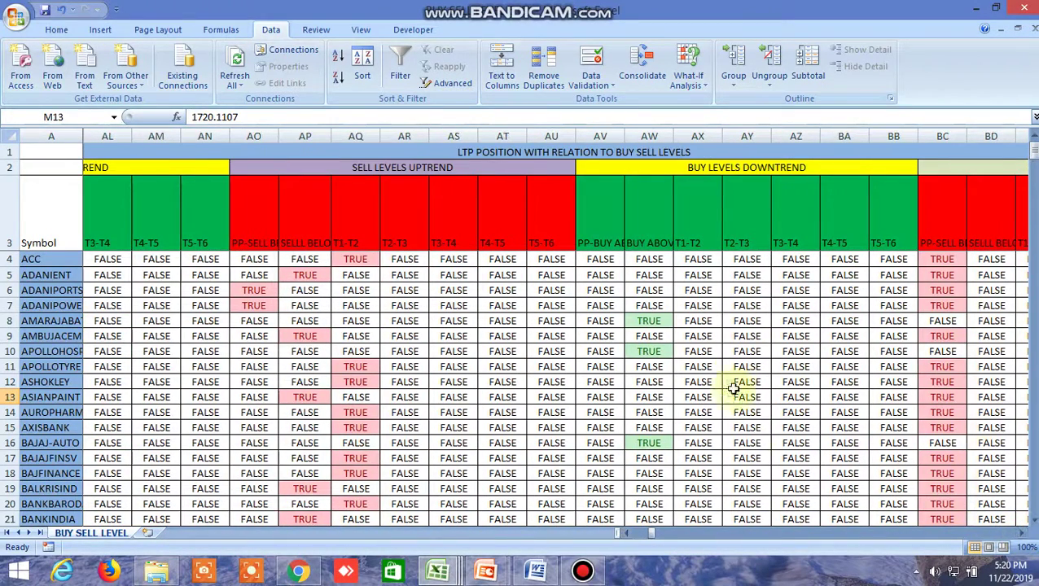
left_click_drag(626, 537, 627, 538)
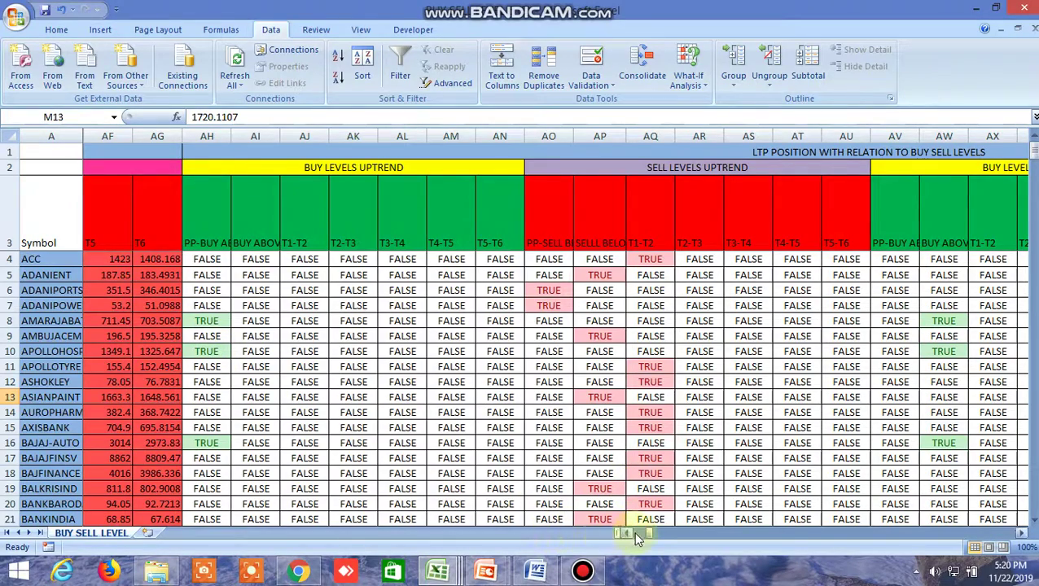
left_click_drag(628, 533, 629, 533)
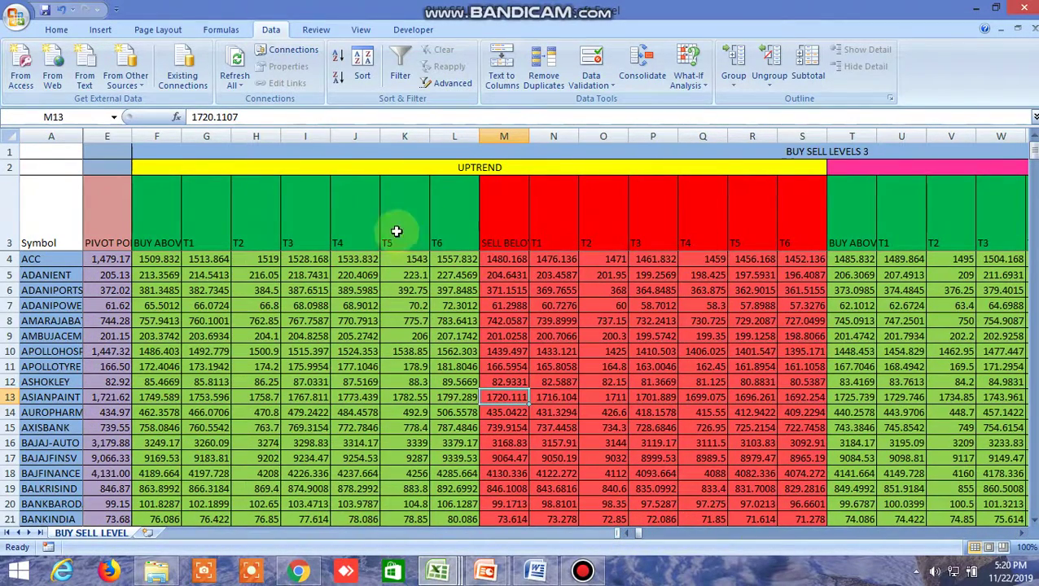
left_click_drag(1024, 534, 1024, 534)
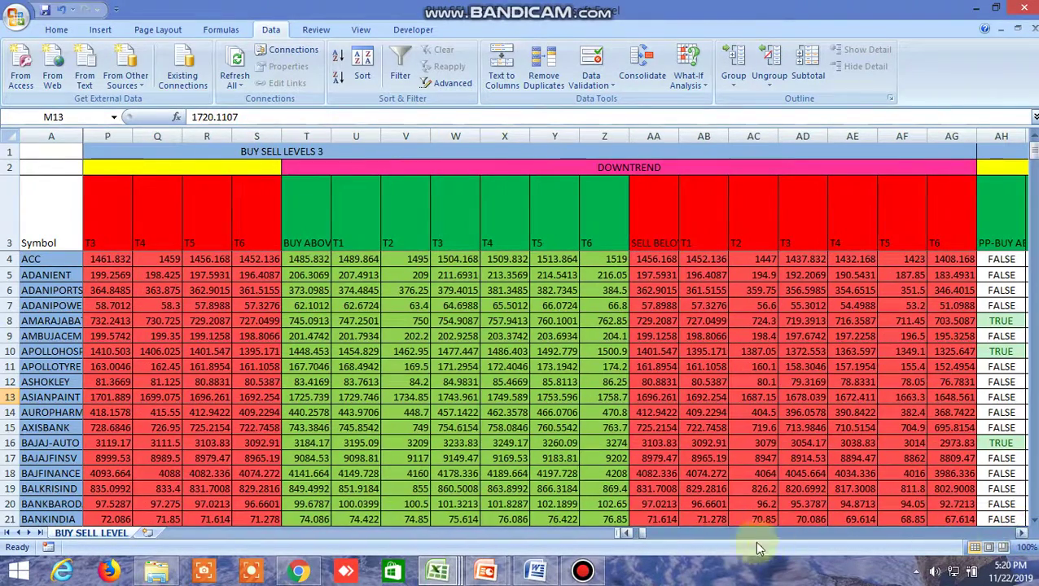
scroll(625, 533, "left", 10)
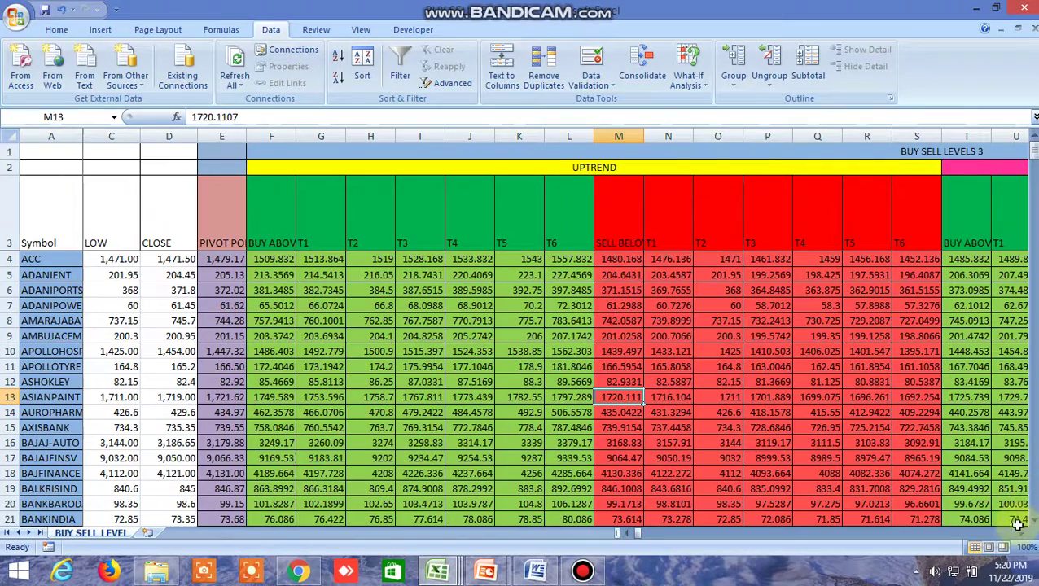
left_click_drag(1024, 533, 1024, 534)
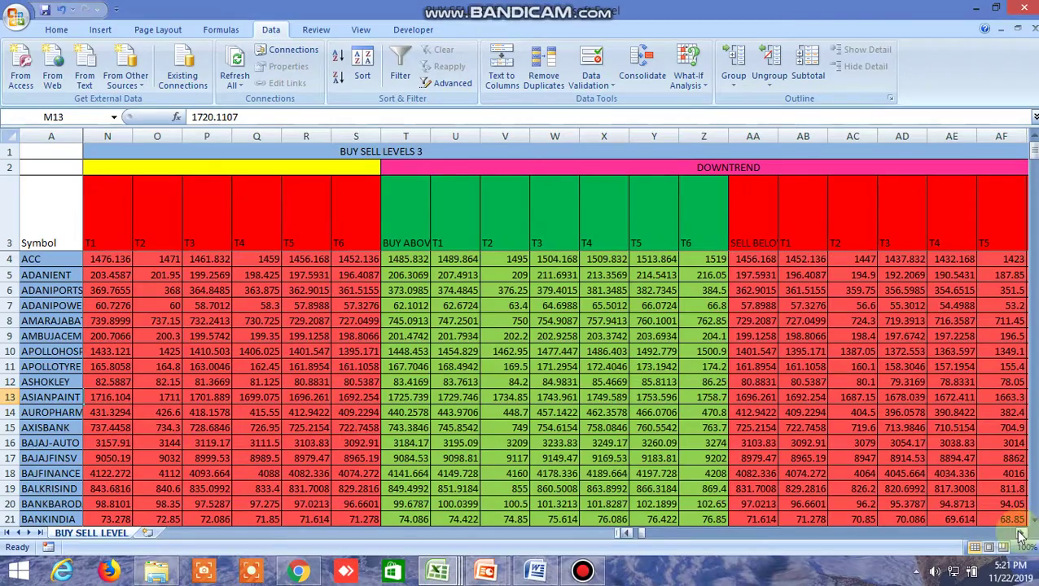
Check DIVISLAB's sell uptrend match formula against its current low and its uptrend sell-below level
left_click_drag(1022, 534, 1022, 535)
scroll(801, 444, "down", 4)
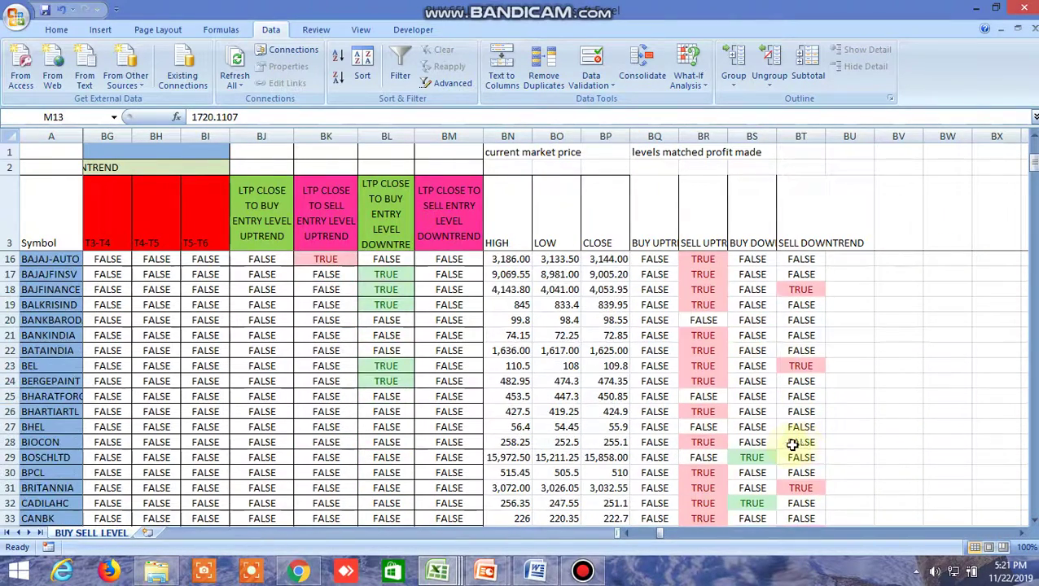
scroll(787, 445, "down", 6)
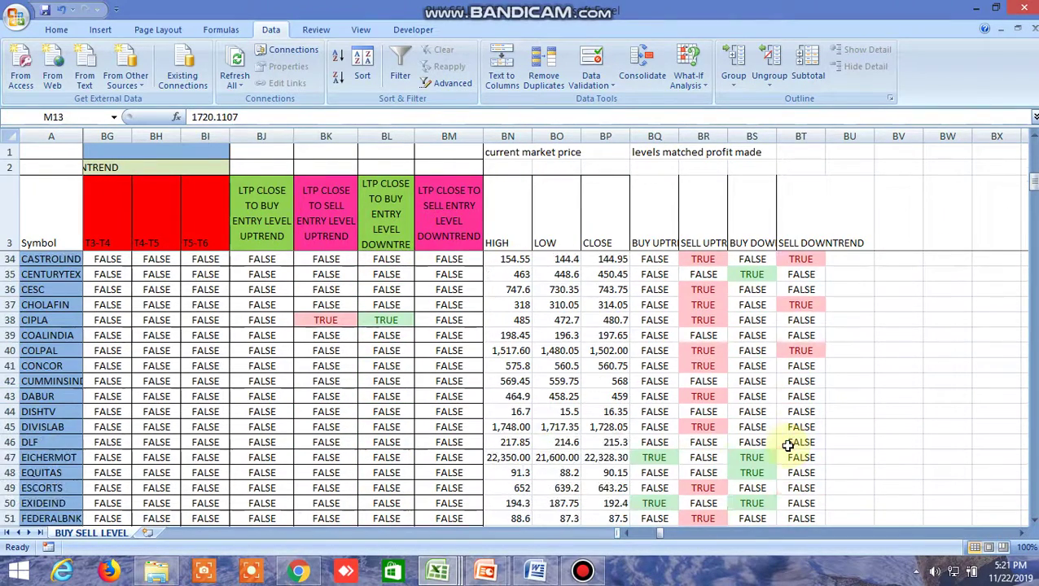
left_click(705, 430)
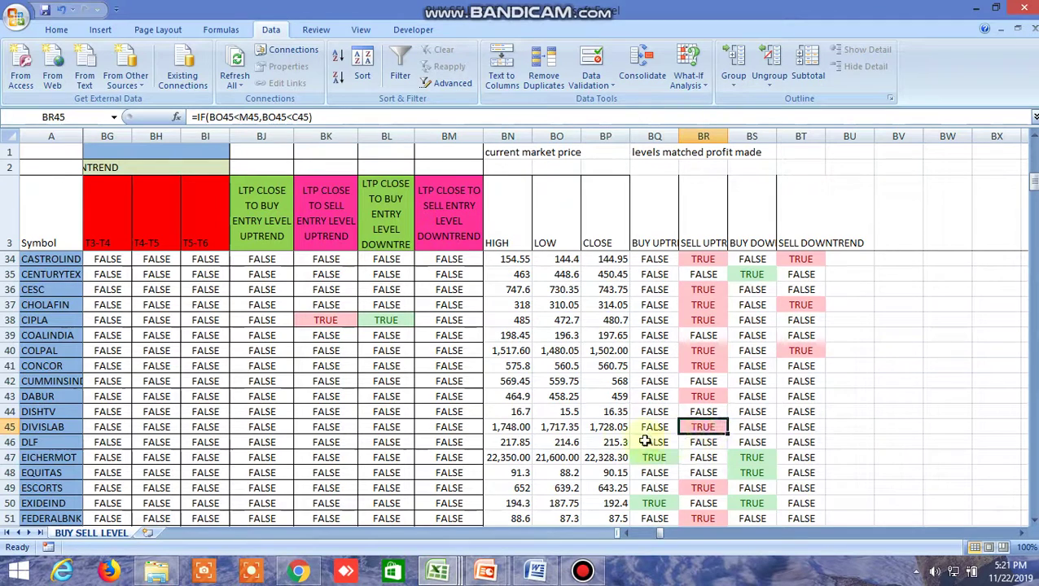
left_click(556, 426)
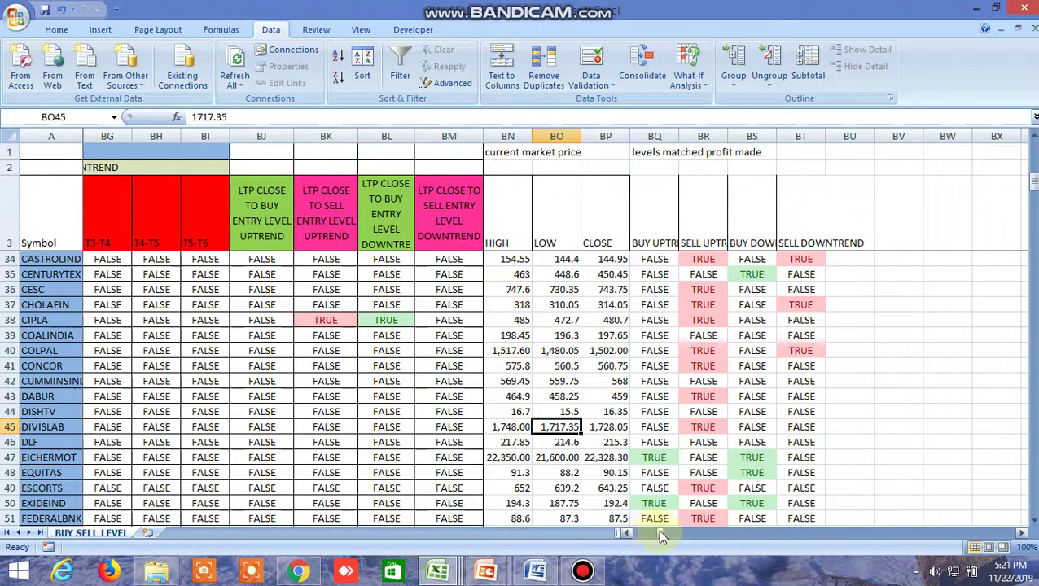
left_click_drag(652, 532, 638, 533)
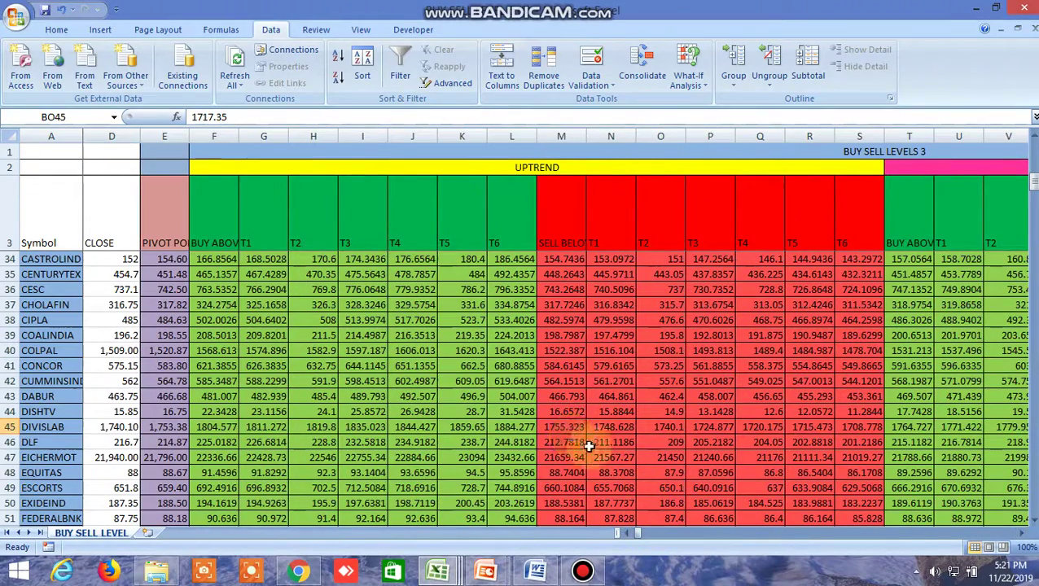
left_click(564, 427)
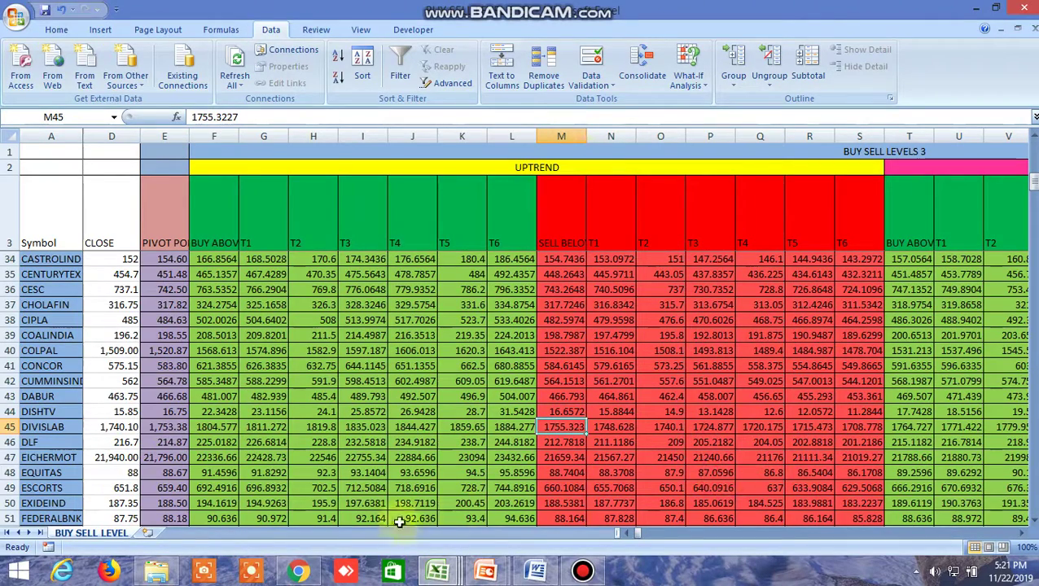
Switch to the Kite page in Chrome and display the DIVISLAB chart
left_click(312, 577)
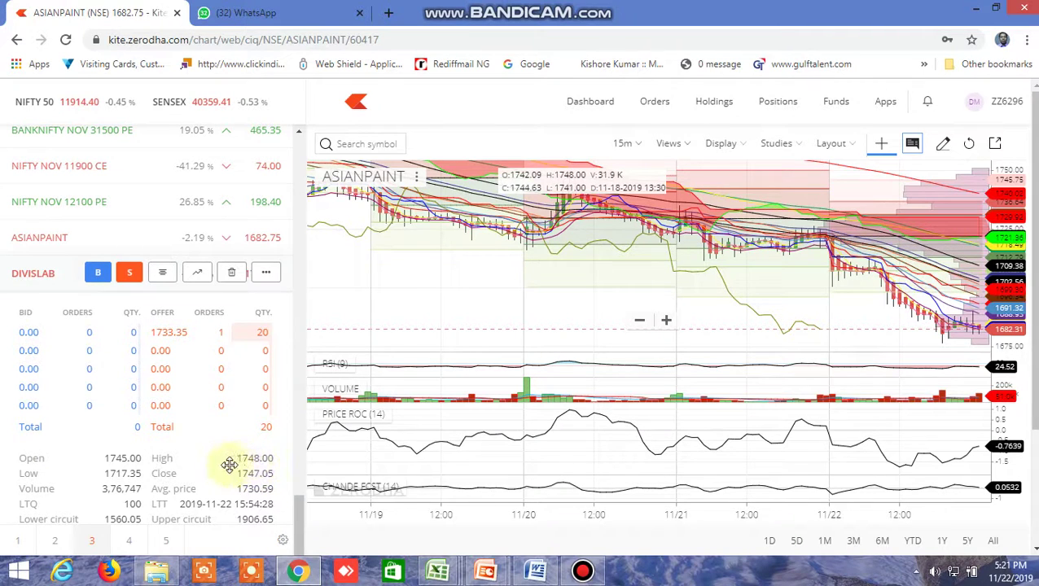
left_click(187, 277)
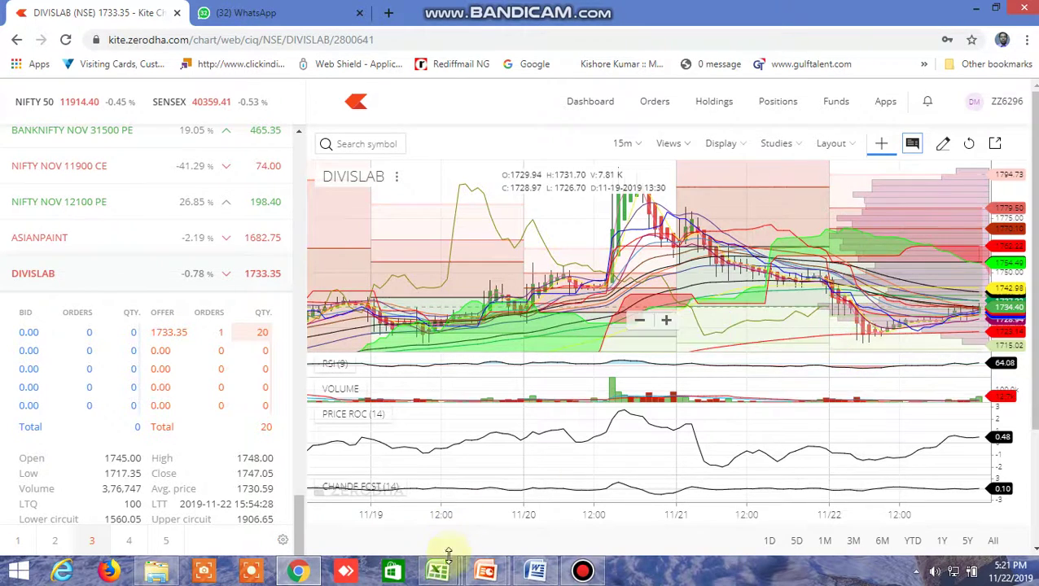
Return to the BUY SELL LEVEL 6 (3) workbook and inspect EICHERMOT's buy uptrend match formula in the levels matched section
mouse_move(446, 576)
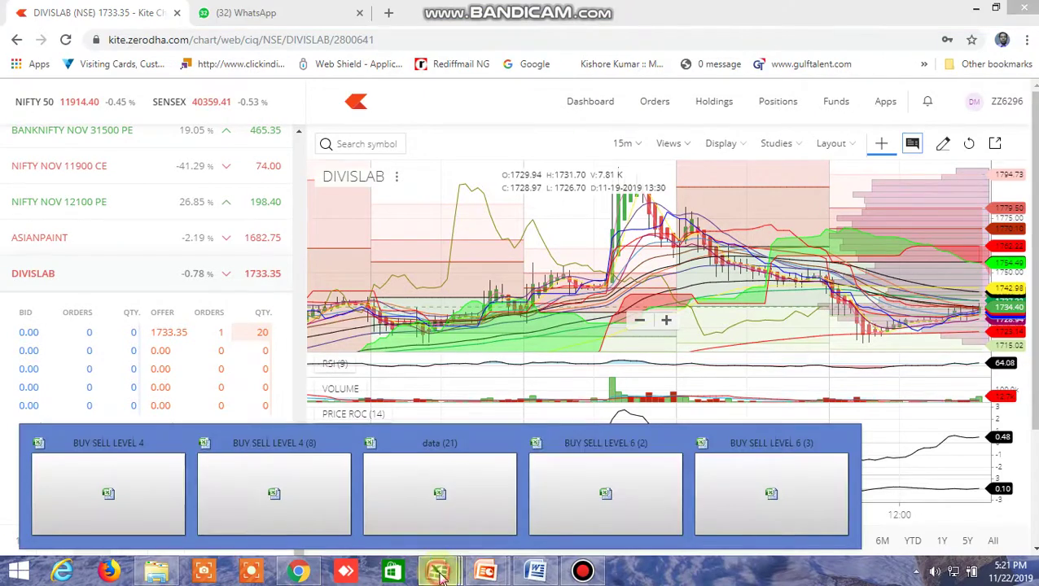
left_click(727, 509)
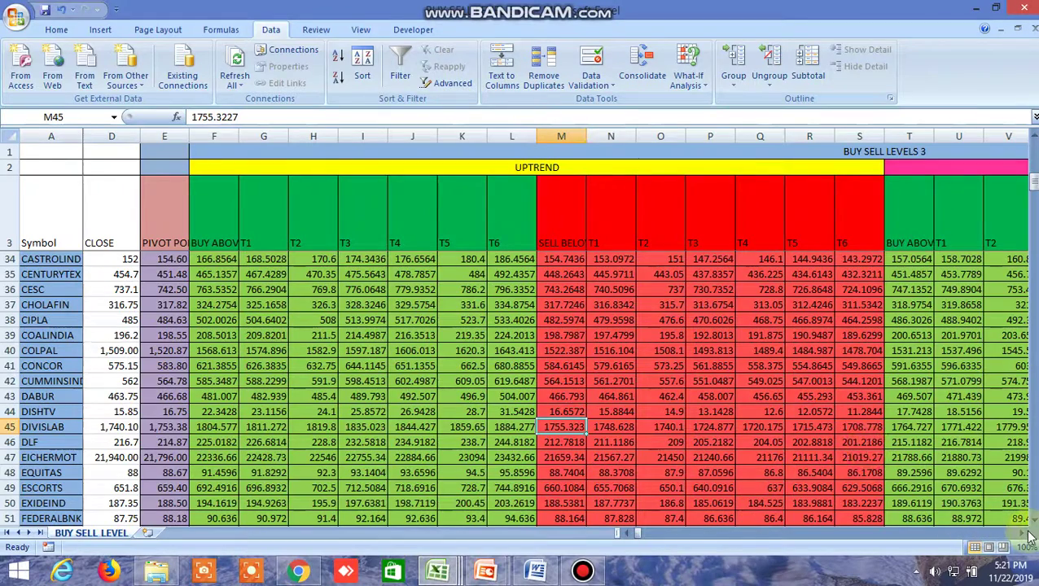
left_click_drag(1023, 534, 1023, 534)
scroll(834, 454, "down", 4)
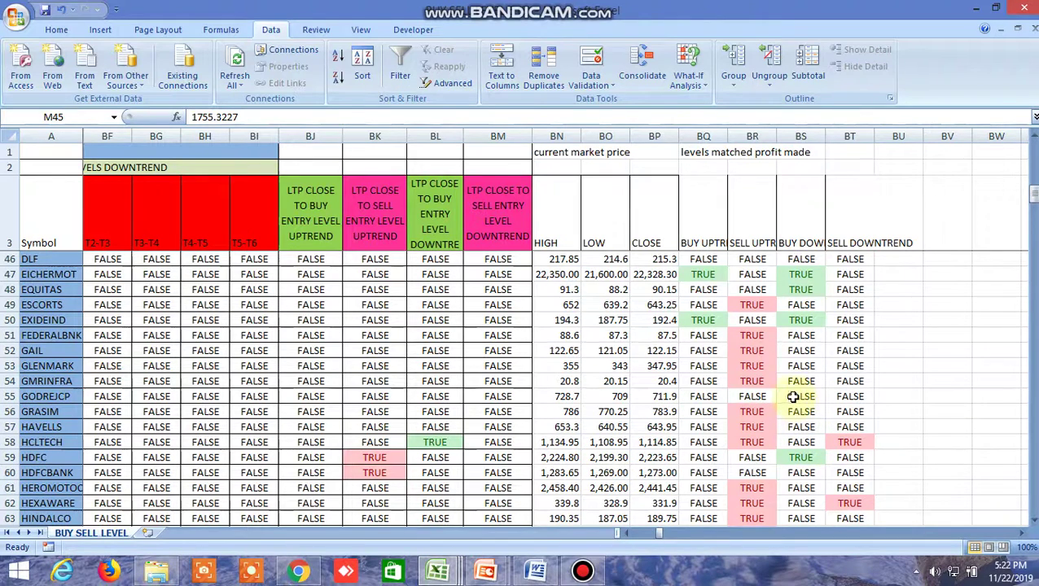
left_click(697, 275)
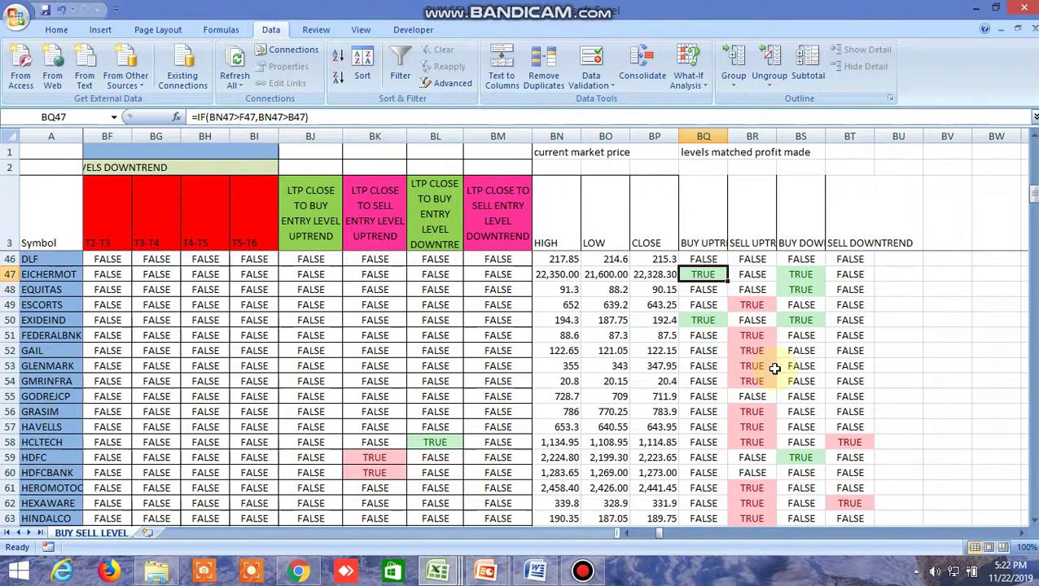
In the commodity rows, check CRUDEOIL's buy downtrend match formula against its downtrend buy-above level and the sheet's high price column
scroll(788, 446, "down", 20)
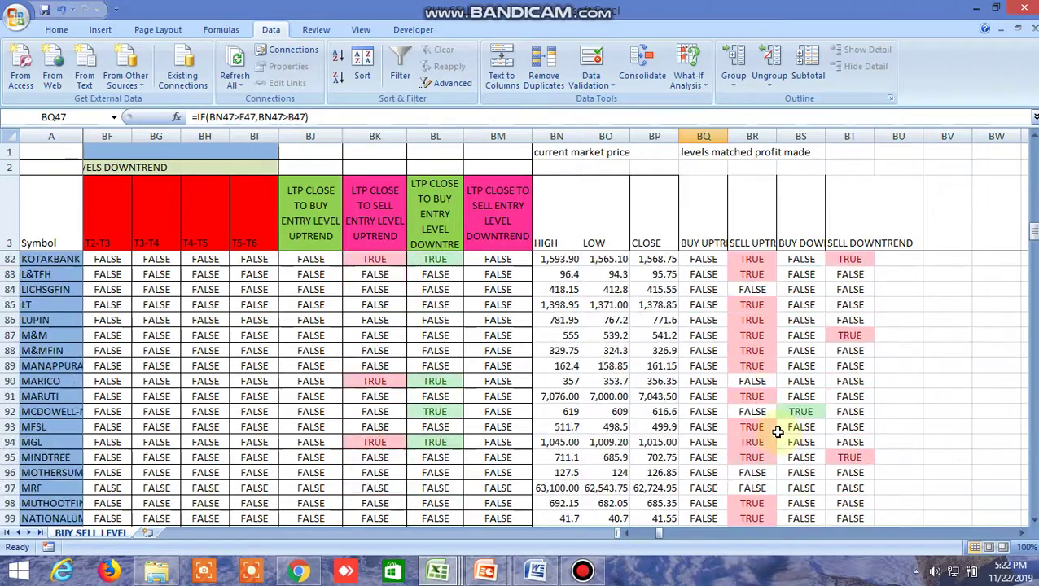
scroll(777, 432, "down", 12)
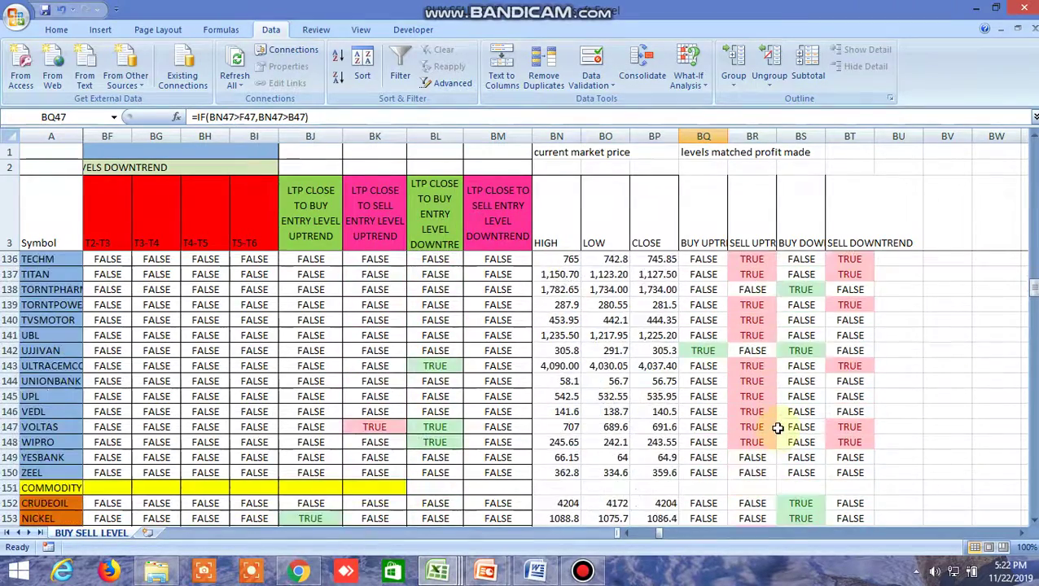
scroll(777, 428, "down", 1)
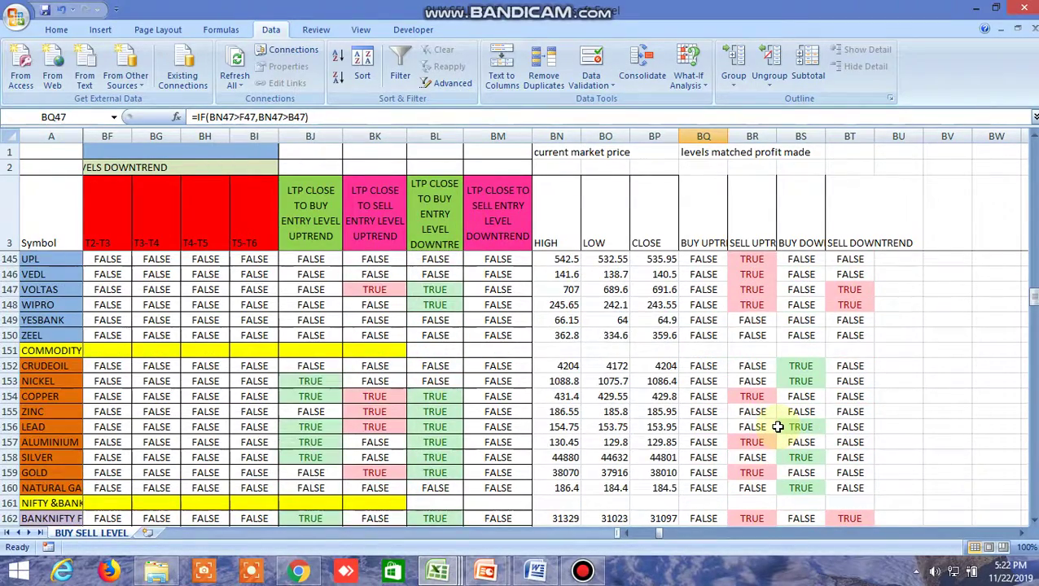
left_click(802, 367)
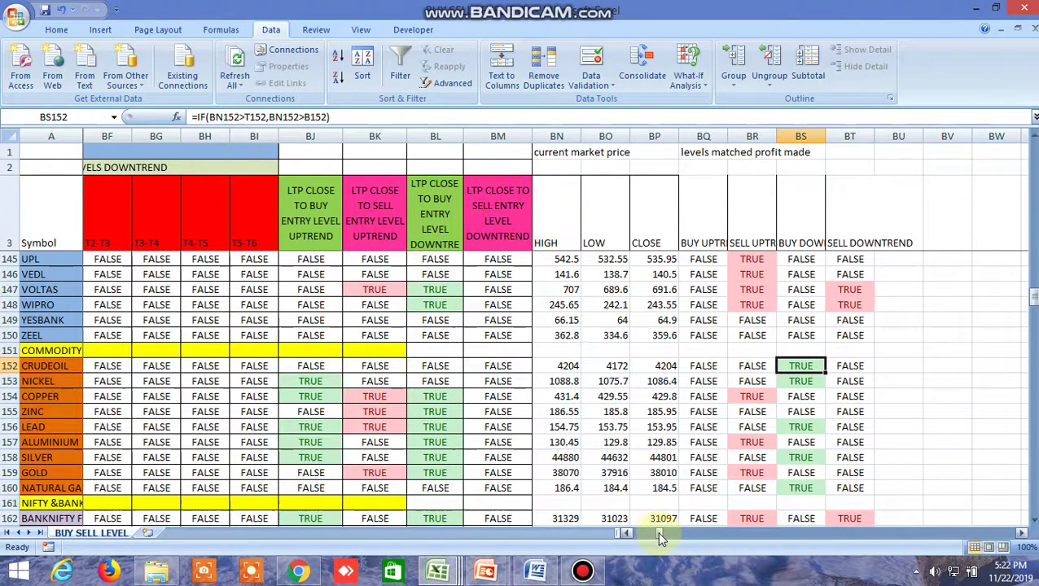
left_click_drag(656, 530, 635, 526)
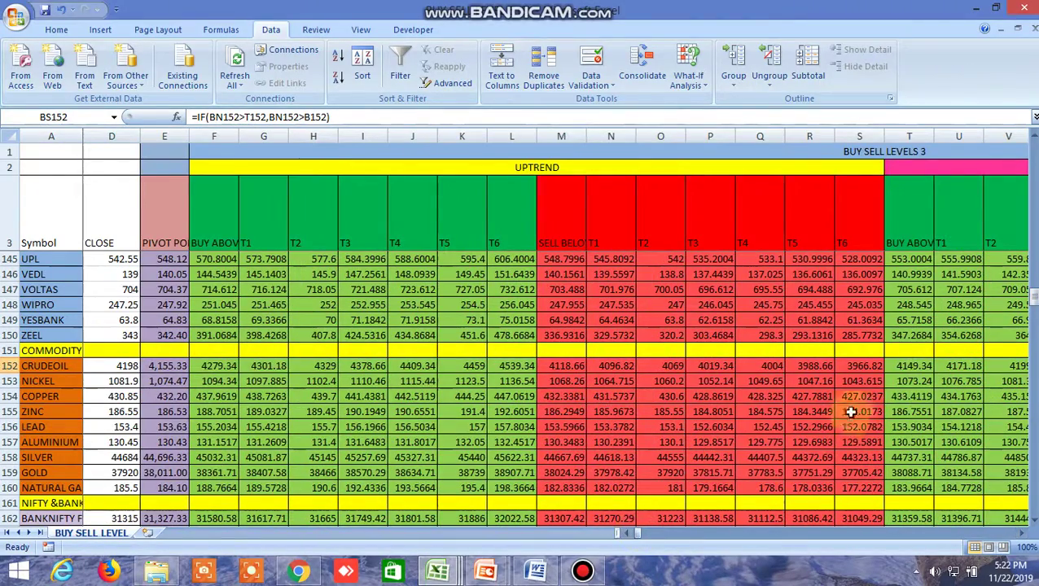
left_click(914, 367)
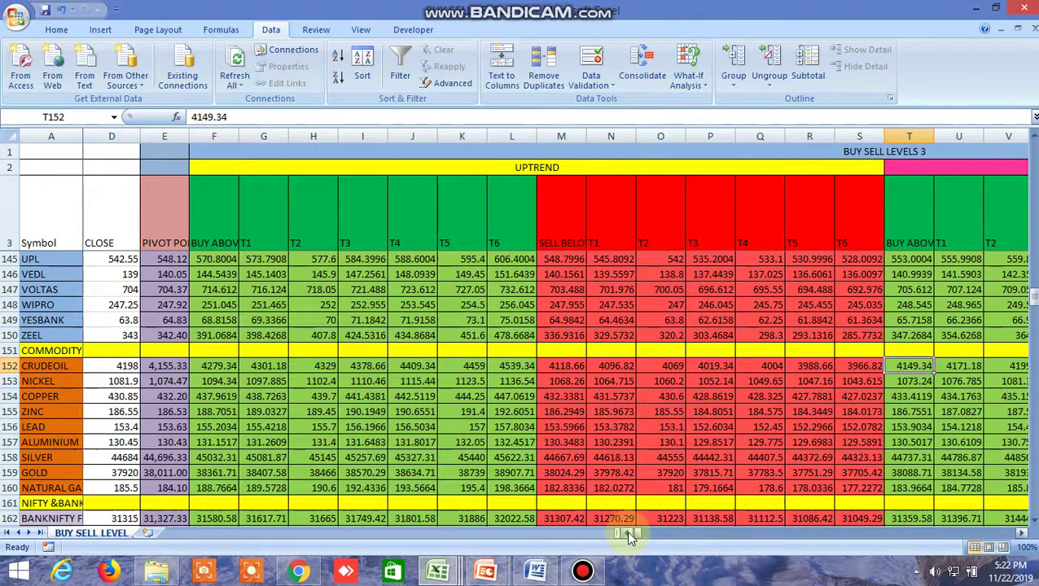
scroll(626, 530, "left", 2)
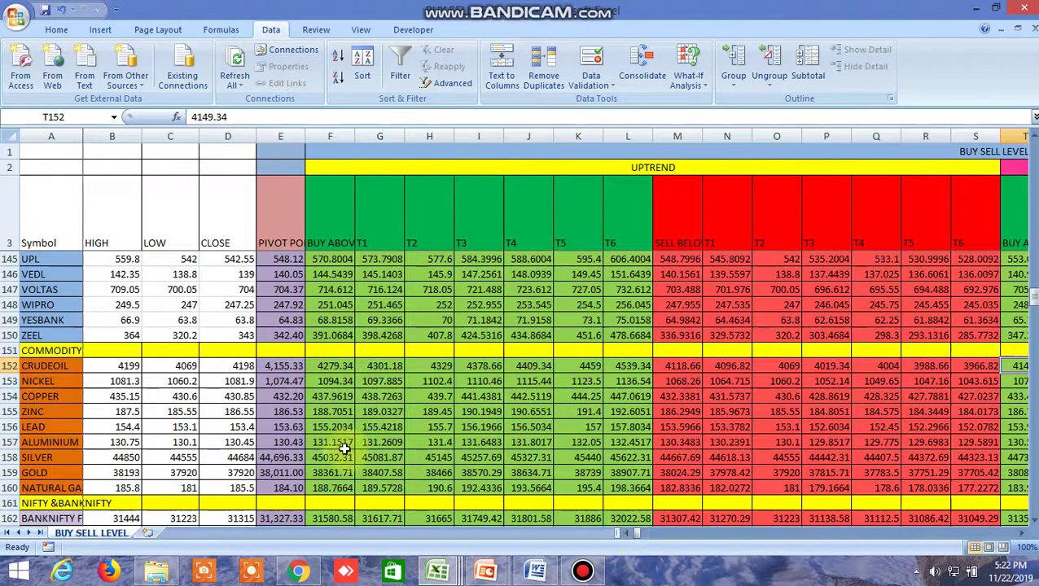
Compare CRUDEOIL's sheet high with the market depth and chart of CRUDEOIL DEC FUT in watchlist 5 on the Kite page in Chrome
left_click(131, 367)
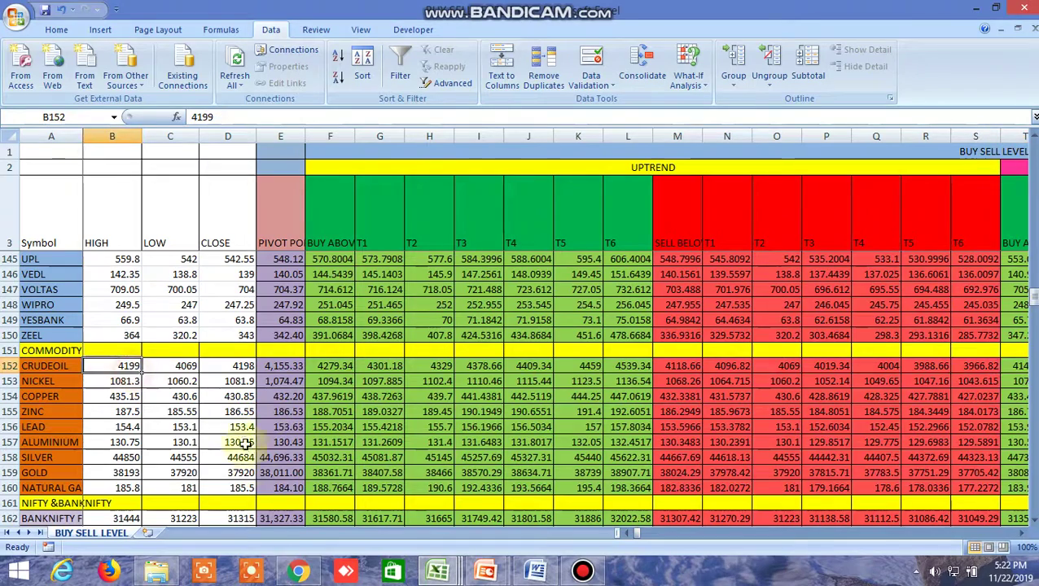
left_click(298, 572)
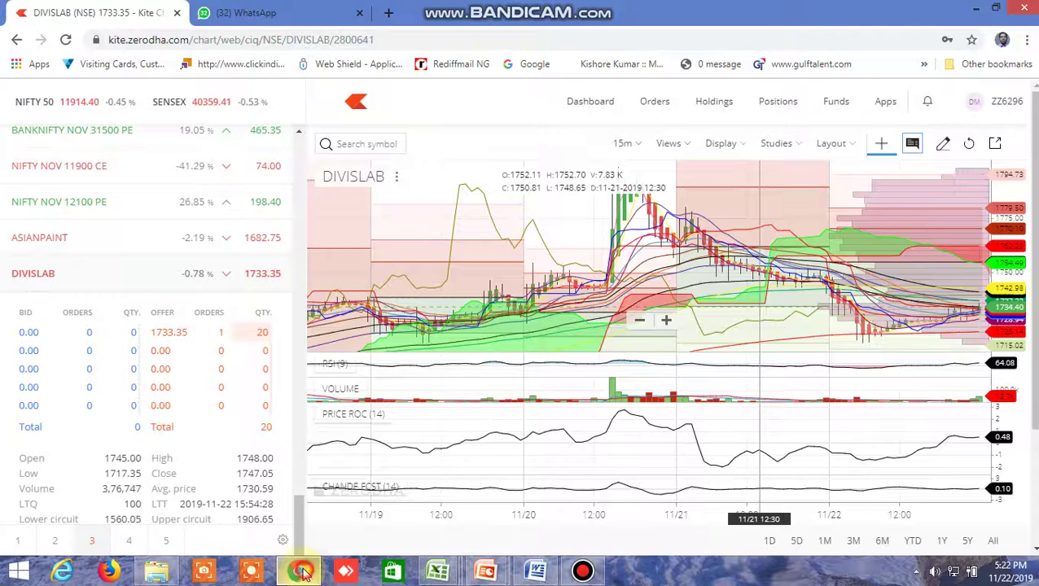
left_click(166, 542)
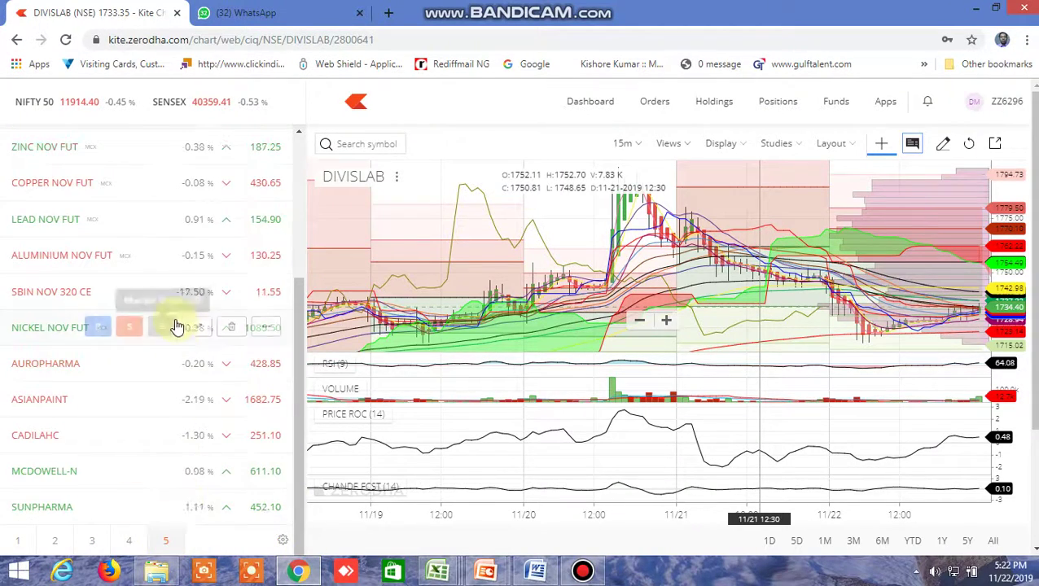
scroll(179, 326, "up", 3)
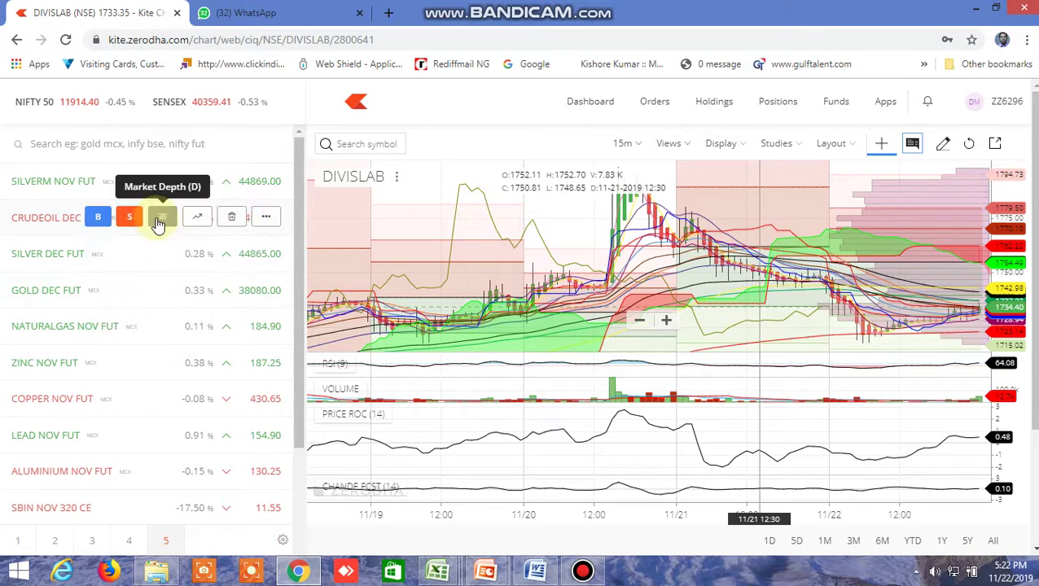
left_click(163, 220)
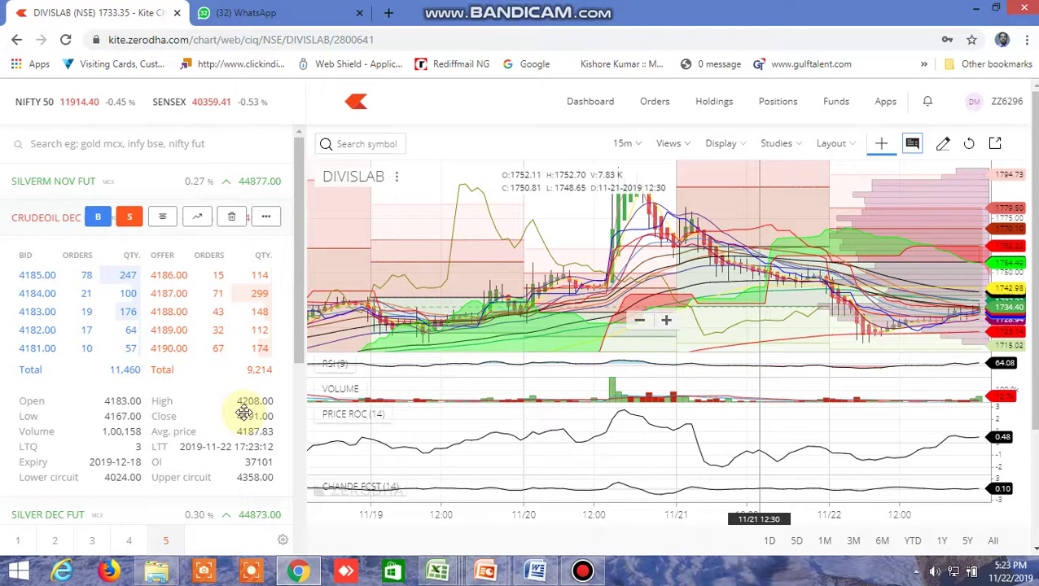
left_click(200, 218)
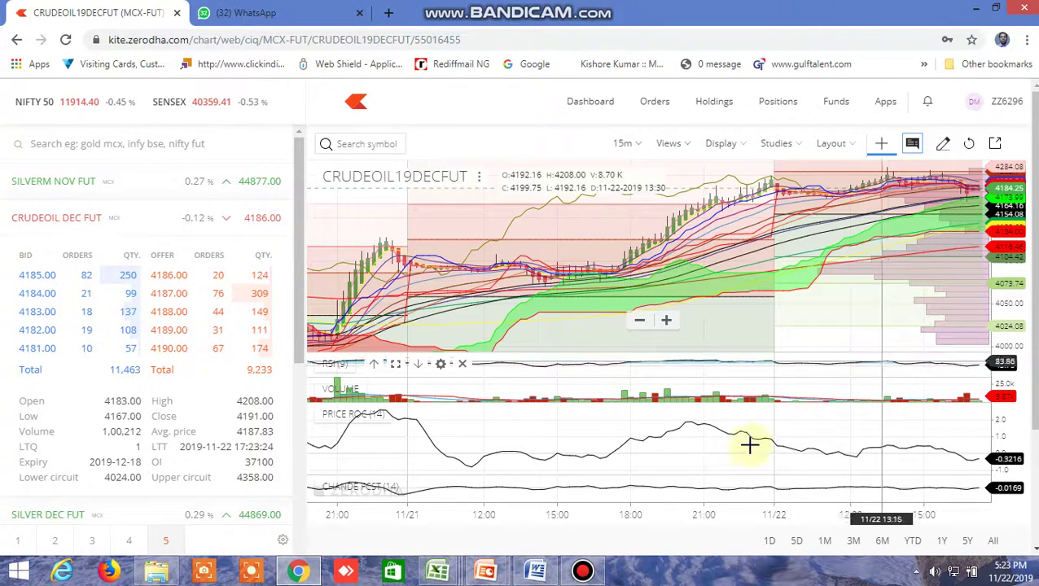
Return to the BUY SELL LEVEL 6 (3) workbook and inspect the BANKNIFTY futures row's sell uptrend match formula in the levels matched section
left_click(448, 574)
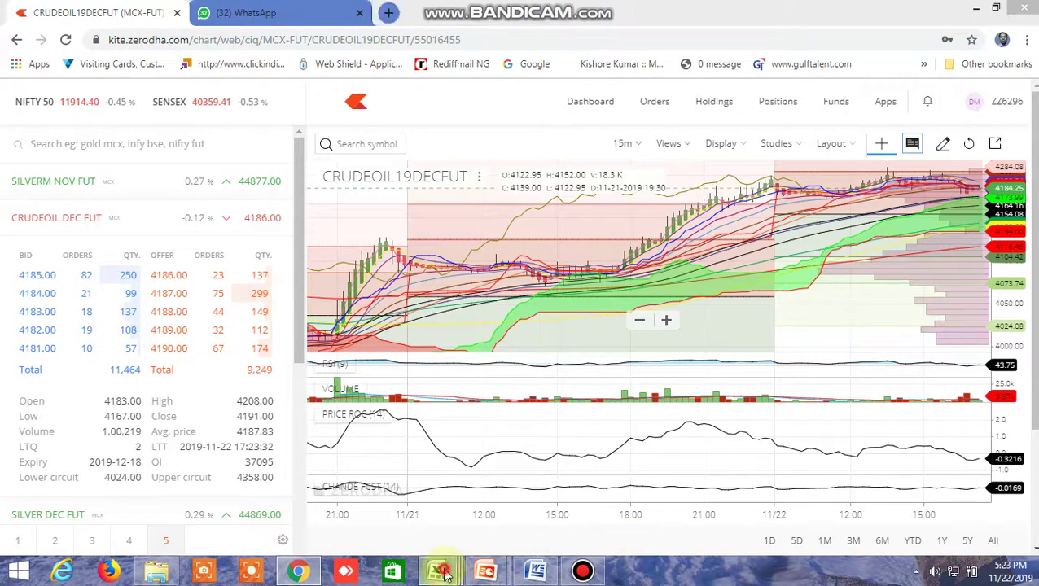
left_click(826, 500)
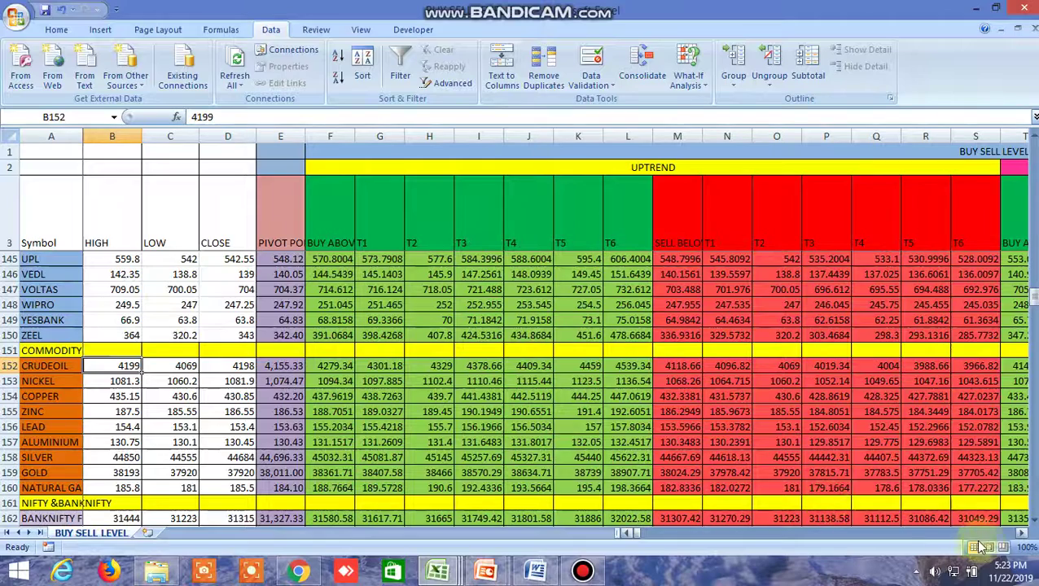
left_click(1023, 533)
left_click_drag(1024, 534, 1023, 534)
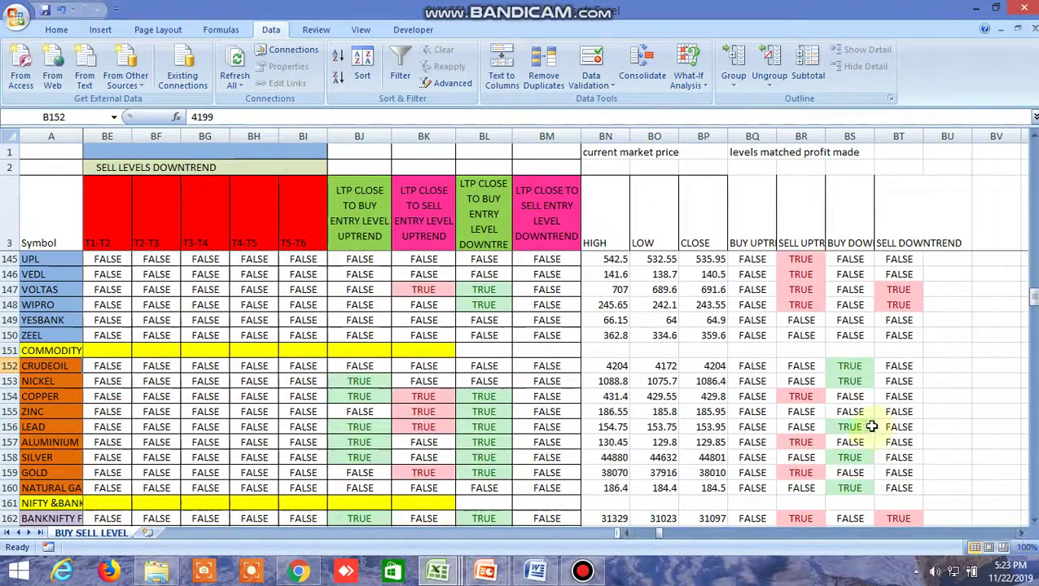
scroll(871, 428, "down", 2)
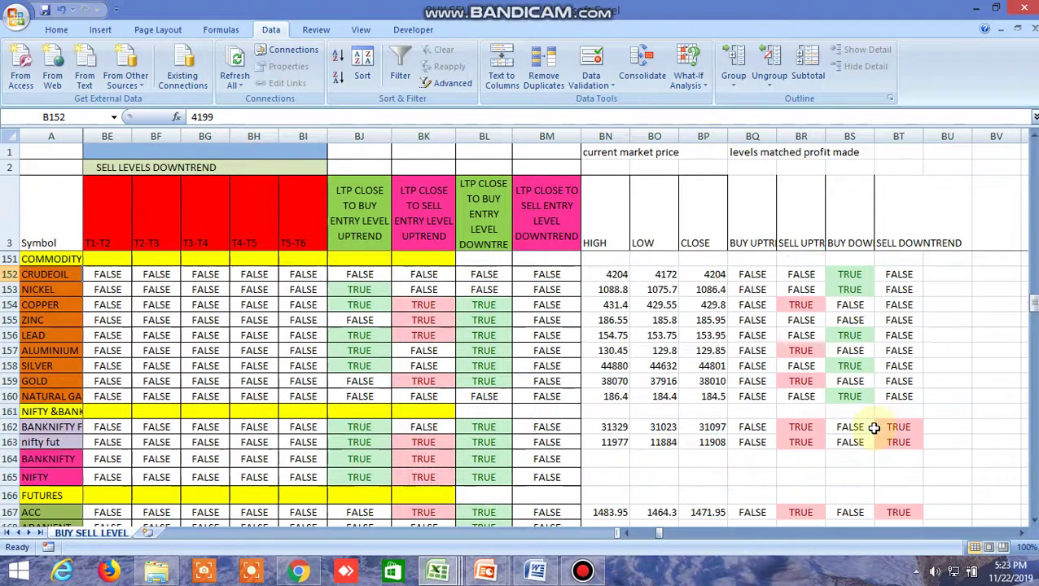
left_click(810, 429)
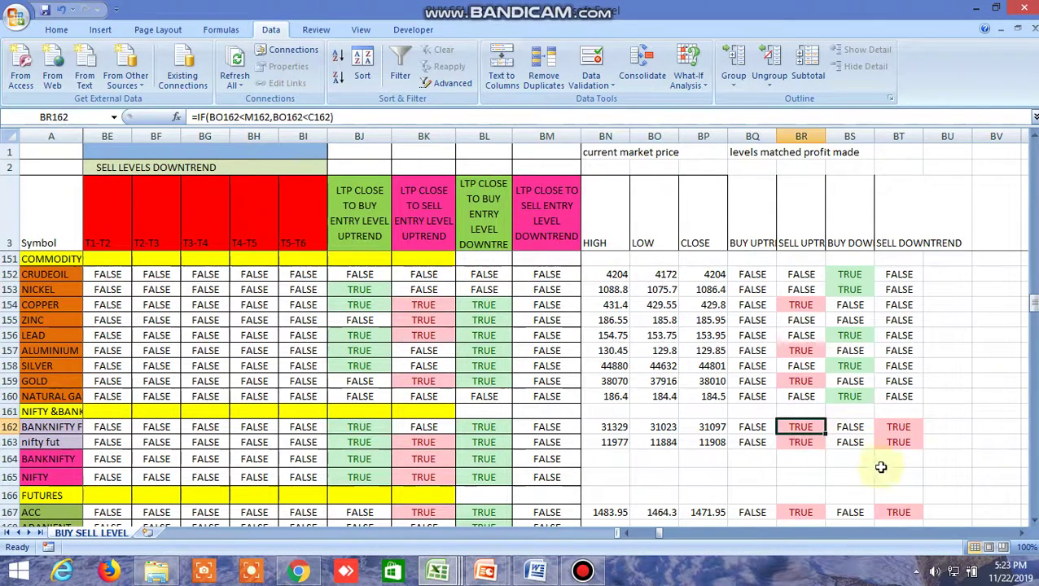
Check the BANKNIFTY futures sell uptrend match against its uptrend sell-below level and its current low
left_click_drag(659, 533, 622, 532)
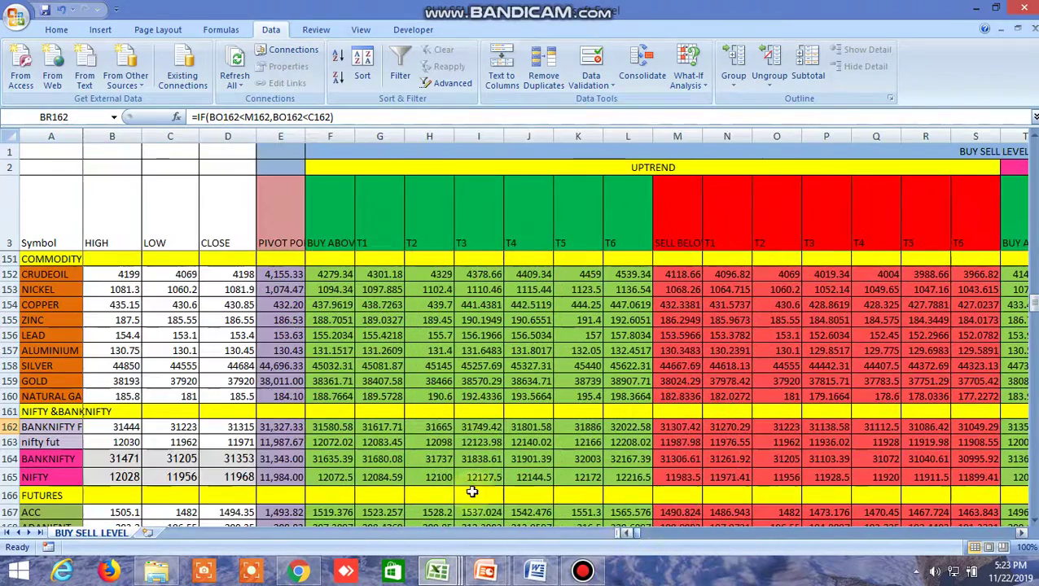
left_click(1023, 533)
left_click(1023, 533)
left_click_drag(1023, 534, 1023, 533)
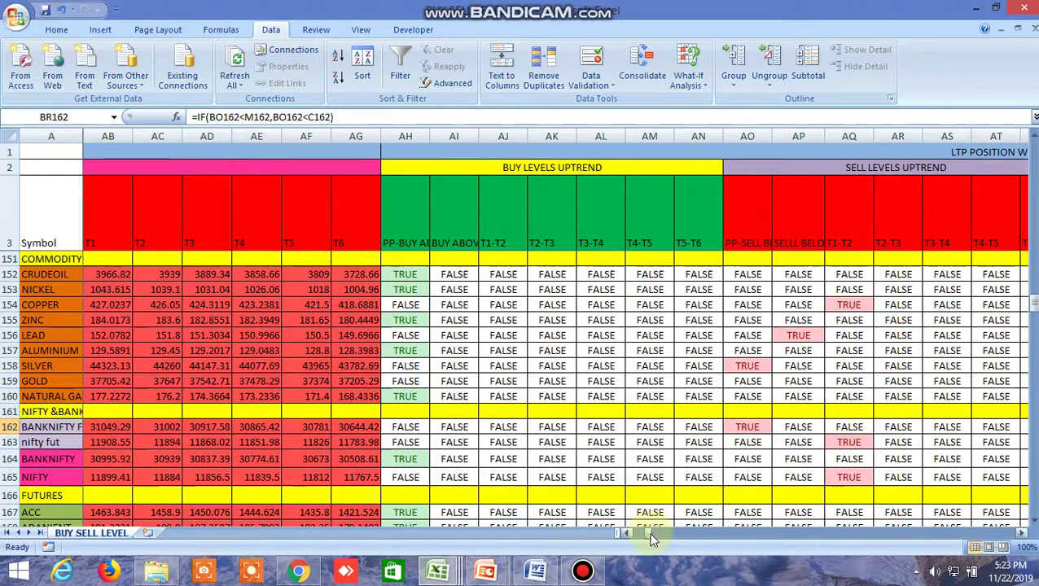
left_click_drag(651, 537, 623, 536)
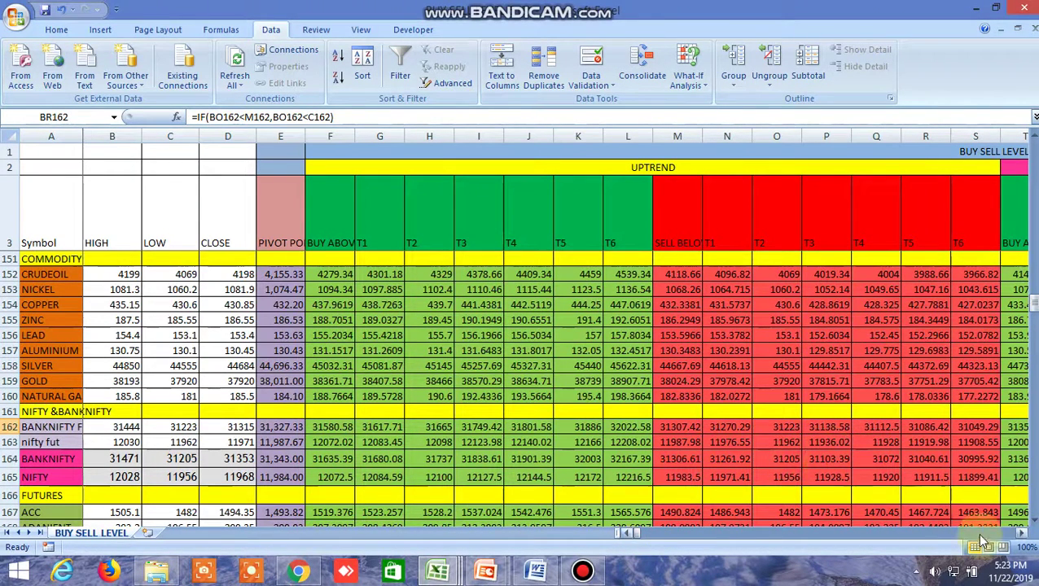
left_click(682, 429)
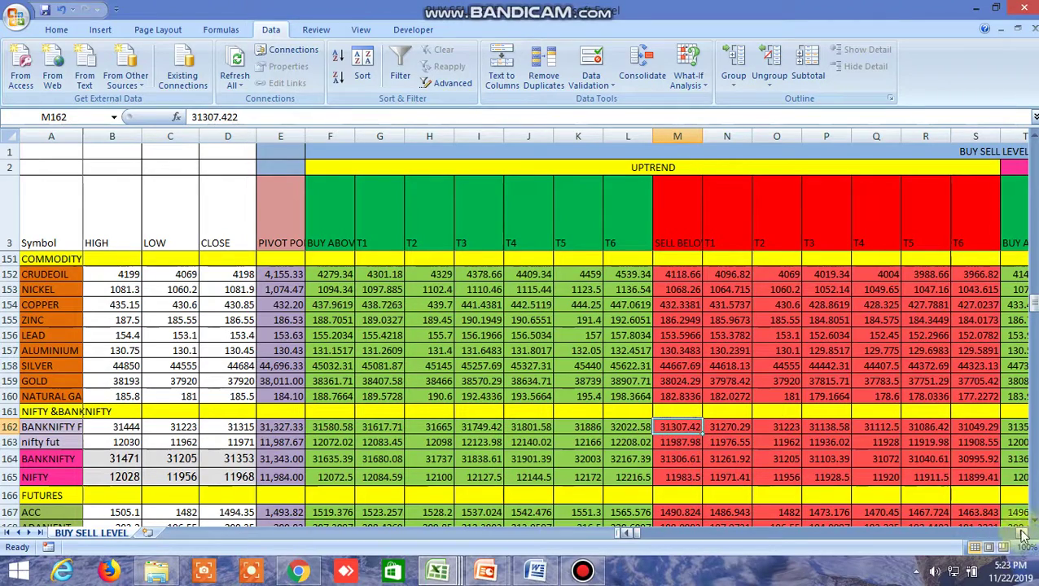
left_click_drag(1024, 533, 1024, 533)
left_click(760, 432)
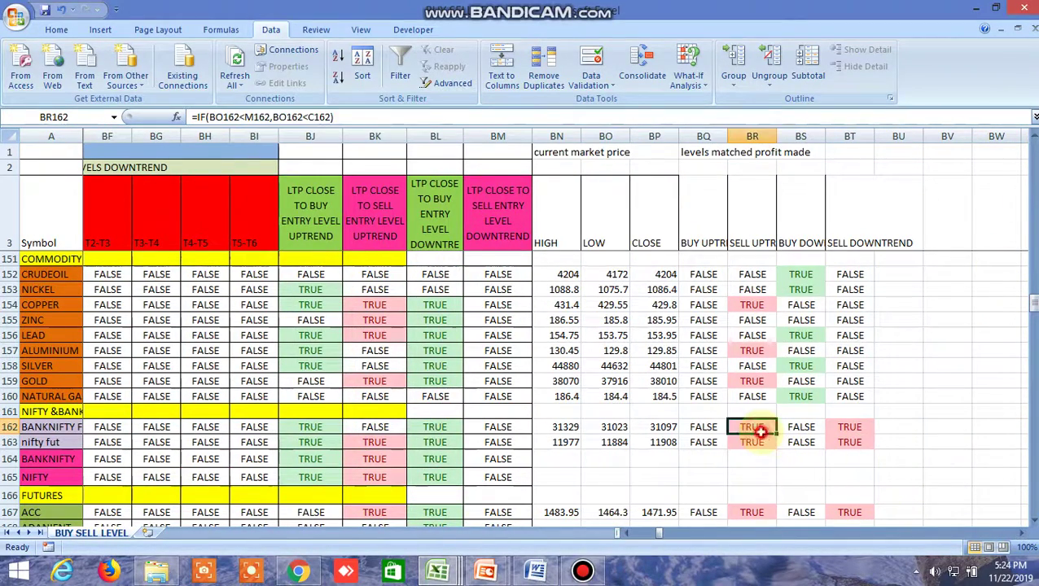
left_click(617, 429)
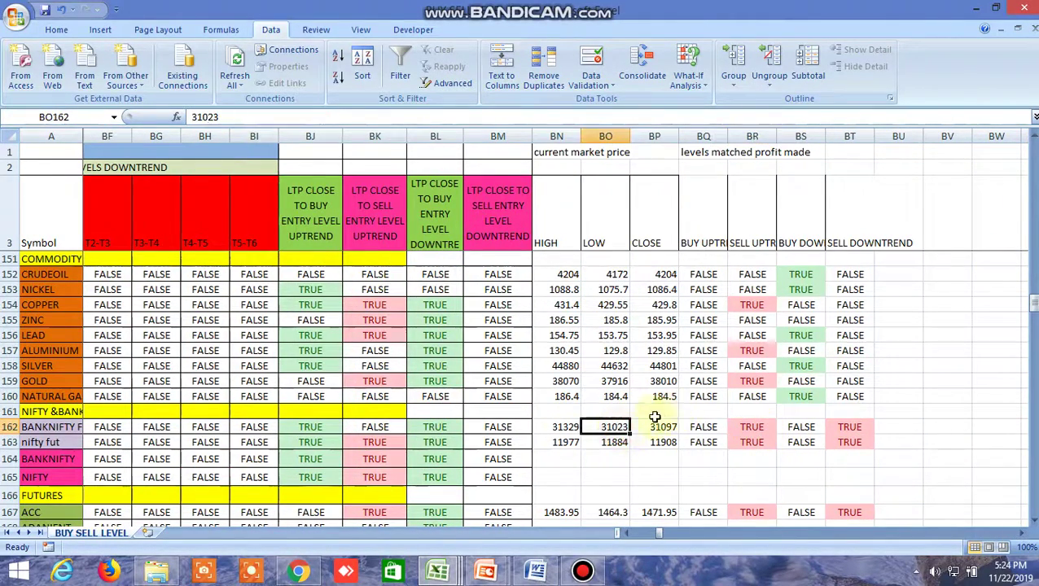
Switch to the Kite page in Chrome and display the market depth and chart of BANKNIFTY NOV FUT from watchlist 3
left_click(301, 572)
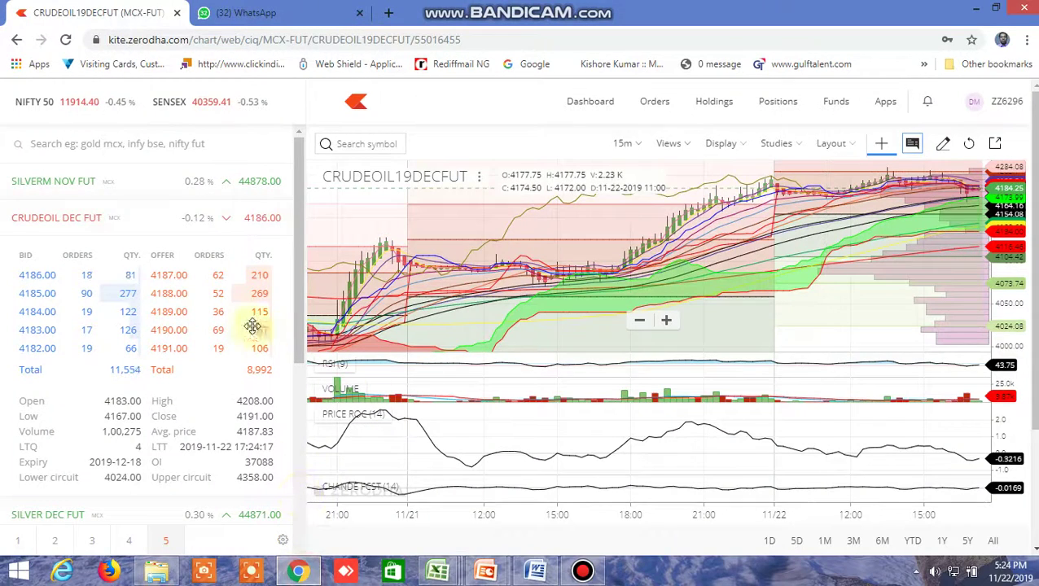
left_click(92, 541)
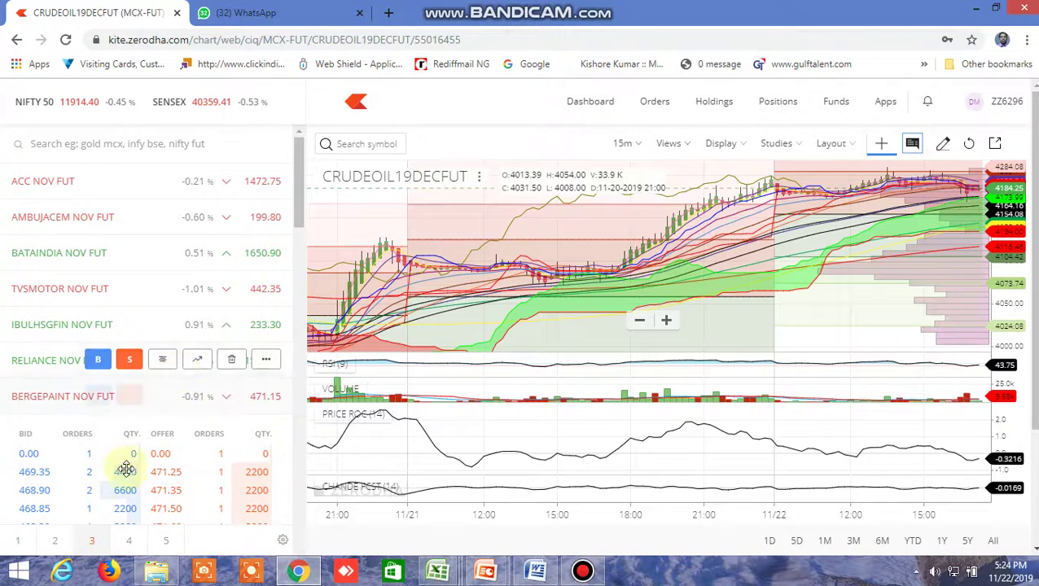
scroll(164, 361, "down", 5)
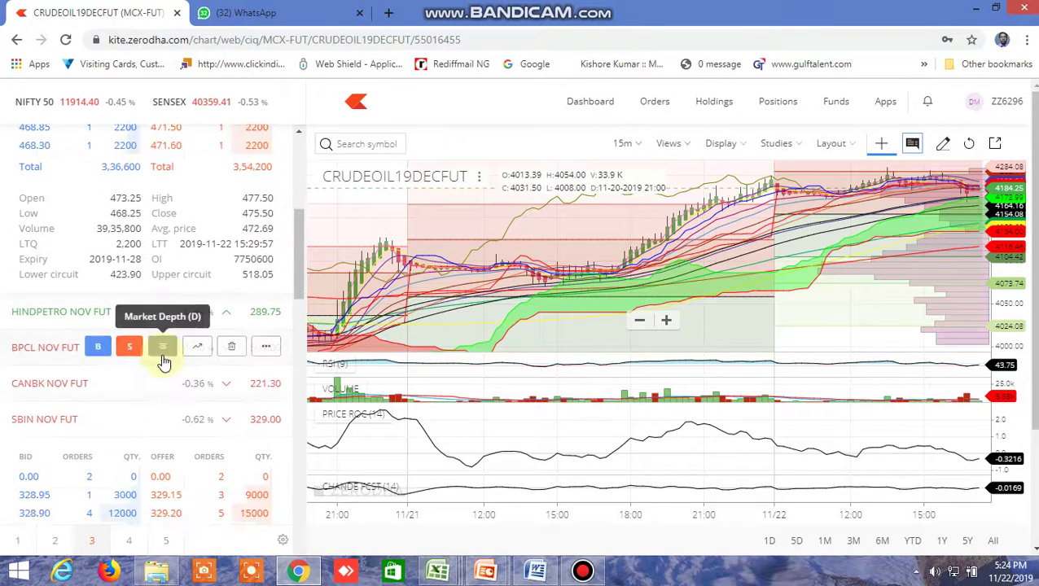
scroll(163, 360, "down", 6)
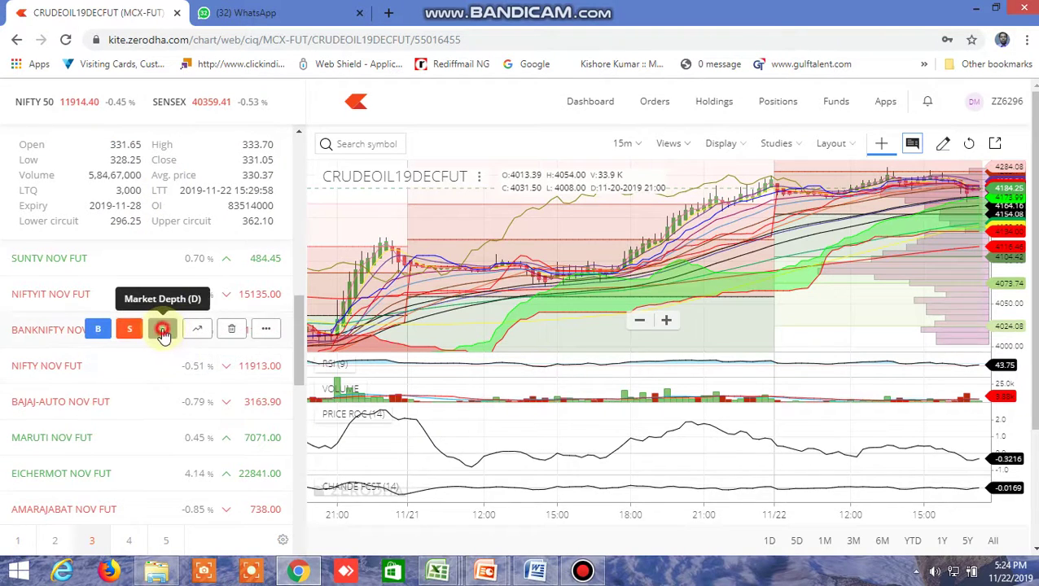
left_click(163, 330)
left_click_drag(293, 348, 296, 392)
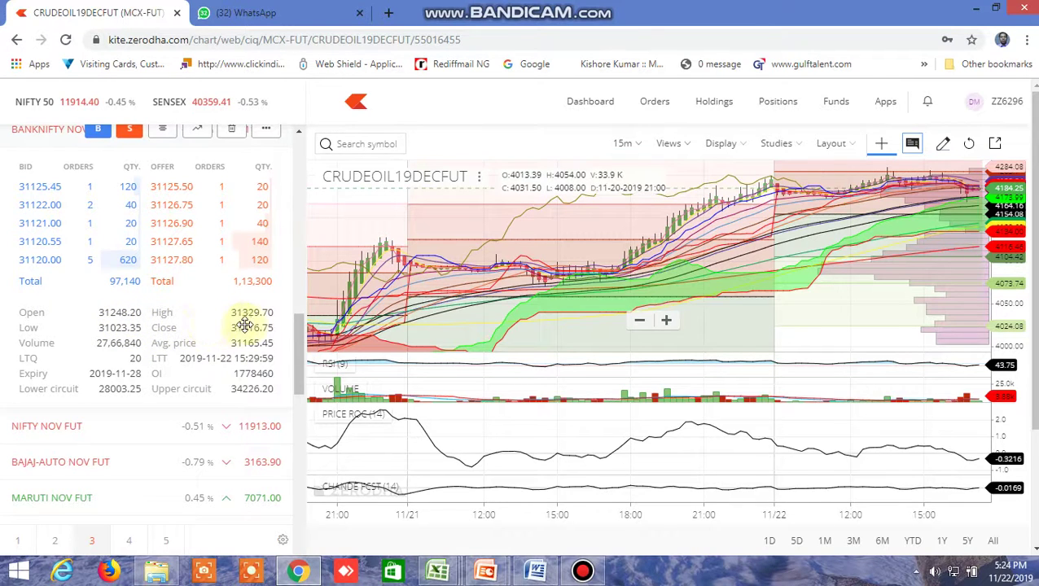
left_click(198, 134)
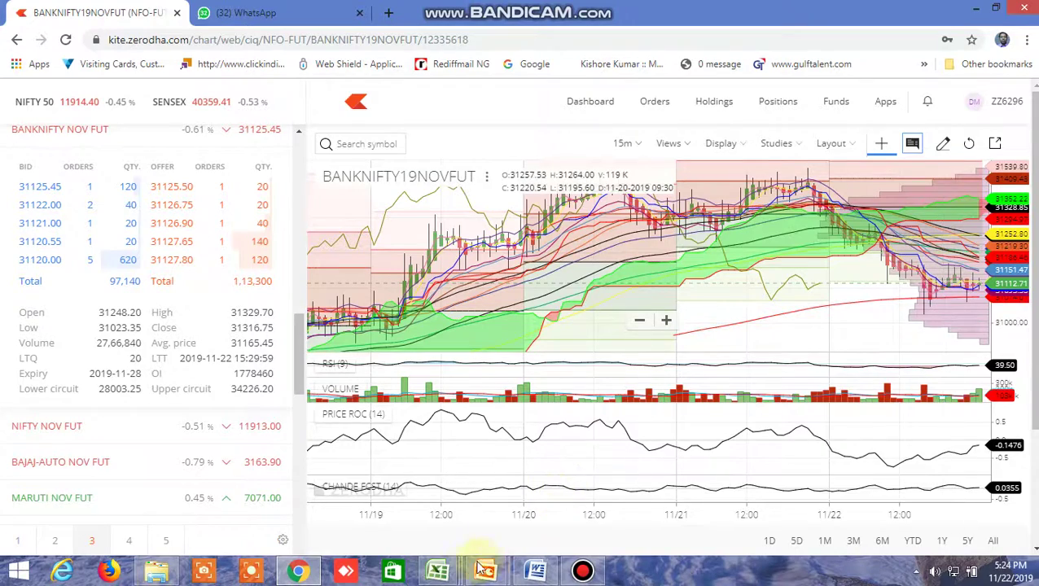
Return to the BUY SELL LEVEL 6 (3) workbook and review the BANKNIFTY futures uptrend sell targets from T1 through T6
mouse_move(446, 572)
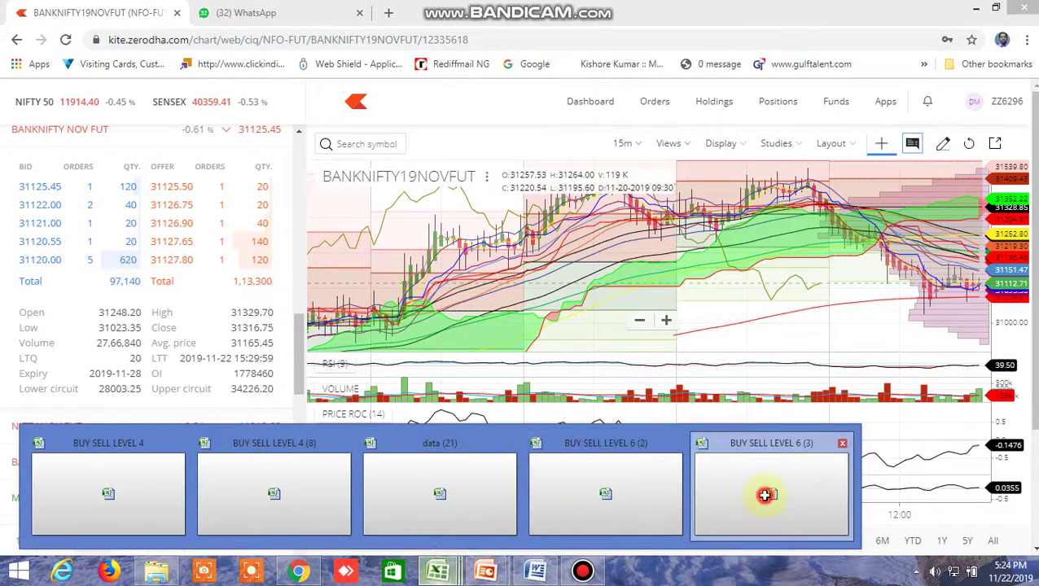
left_click(768, 491)
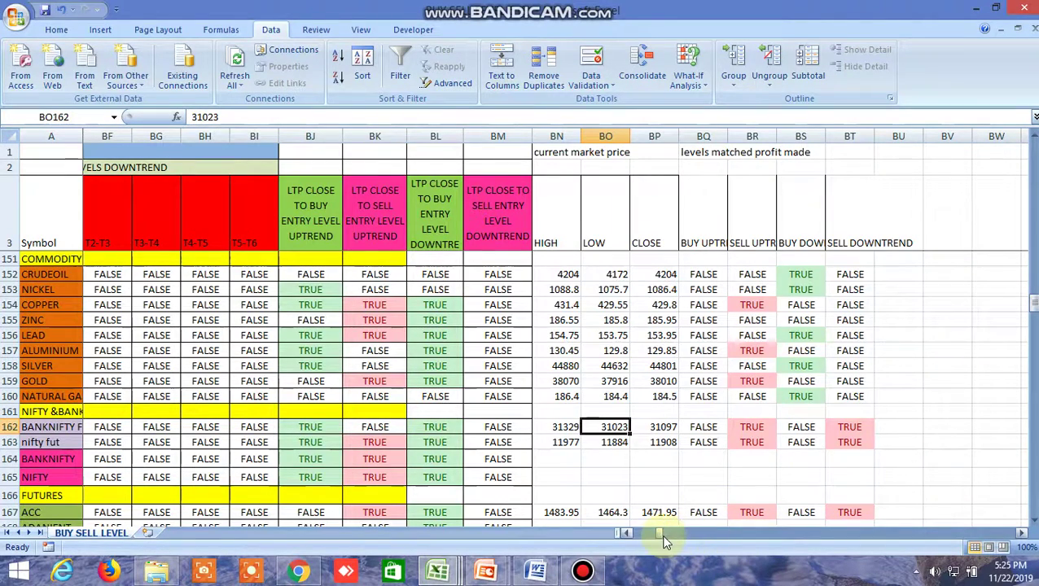
left_click_drag(659, 537, 642, 537)
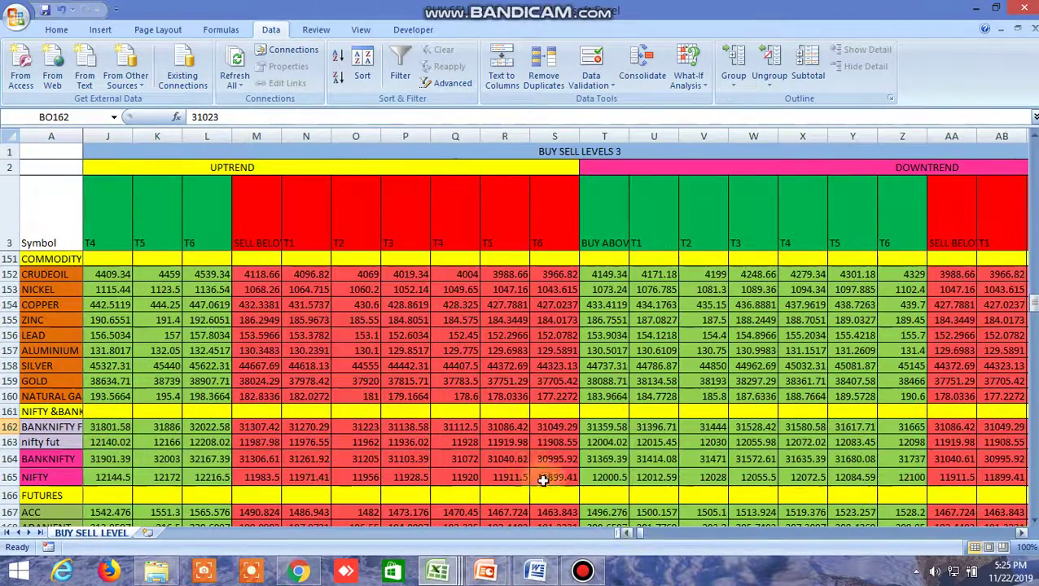
left_click(310, 429)
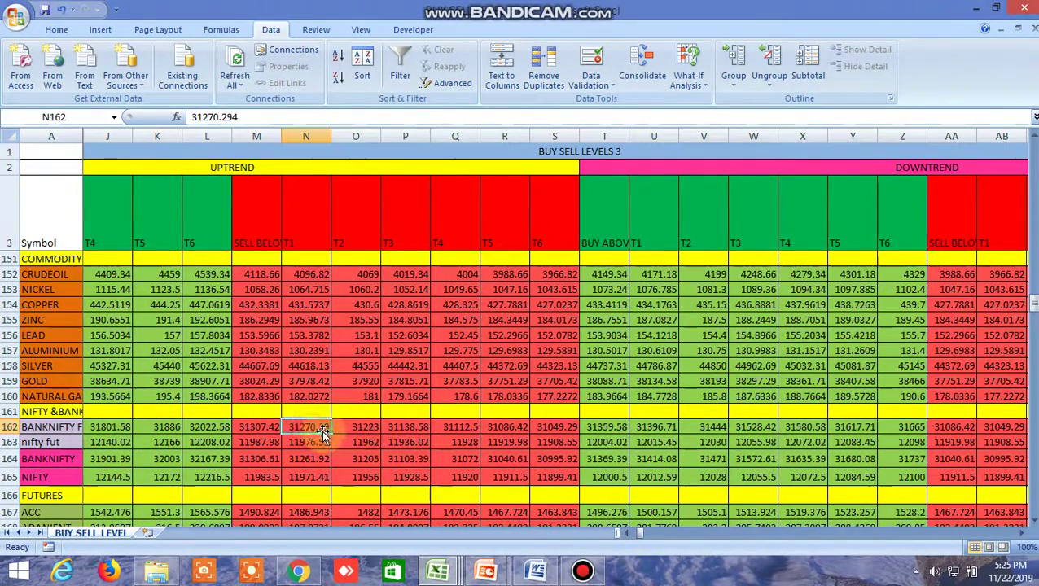
left_click(363, 430)
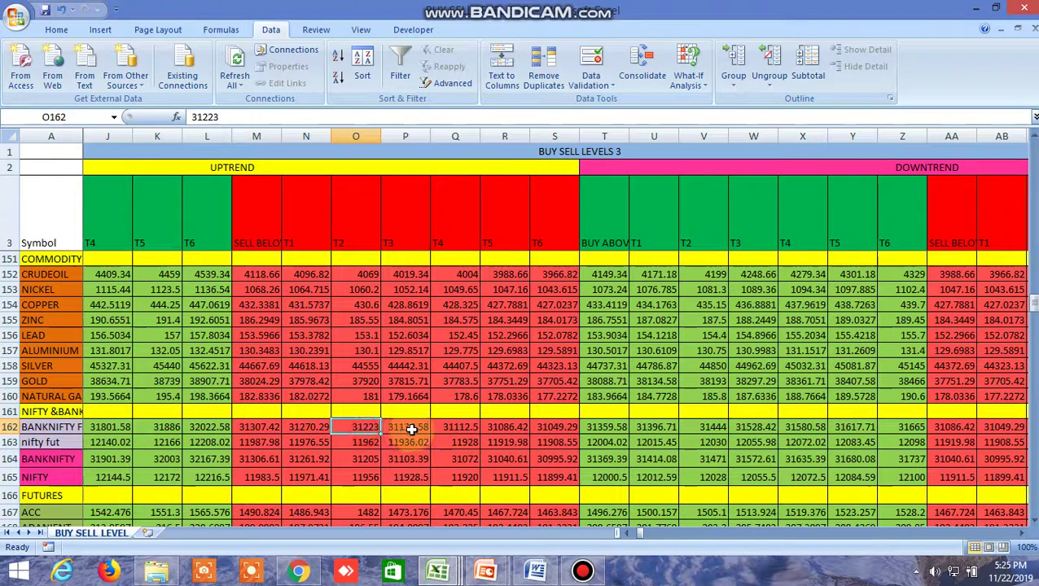
left_click(412, 430)
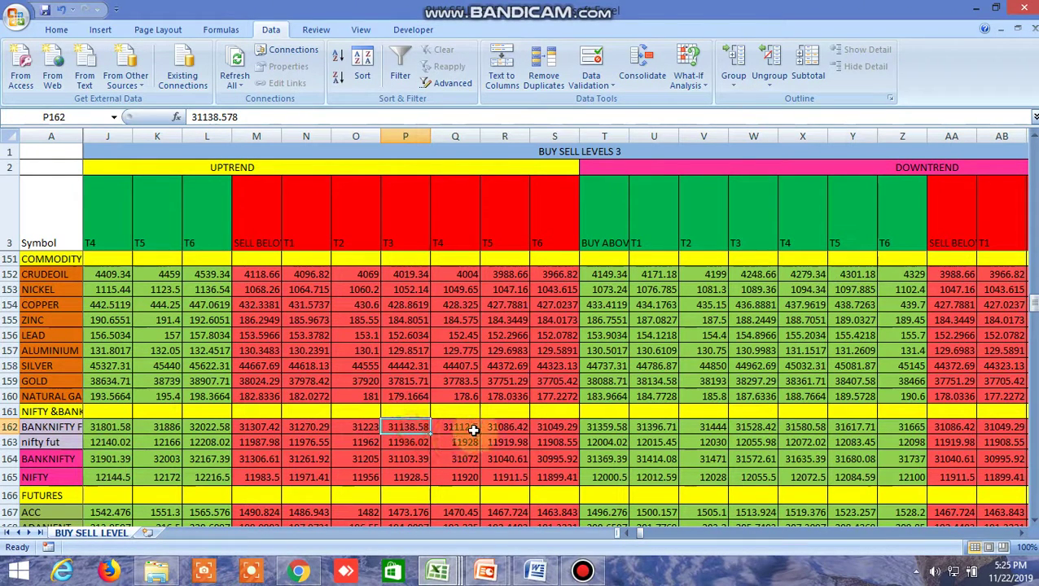
left_click(469, 430)
left_click(510, 430)
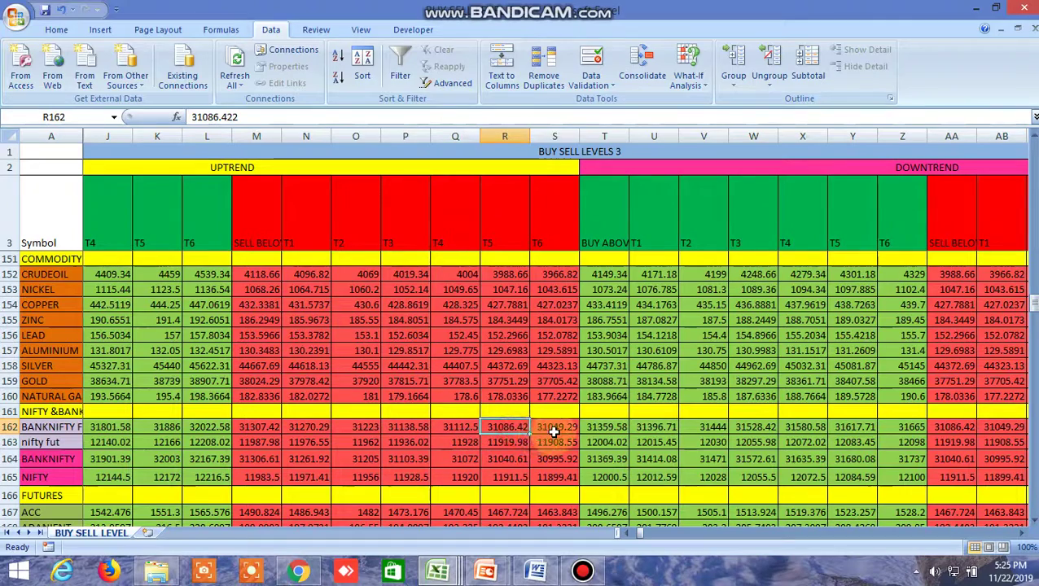
left_click(553, 431)
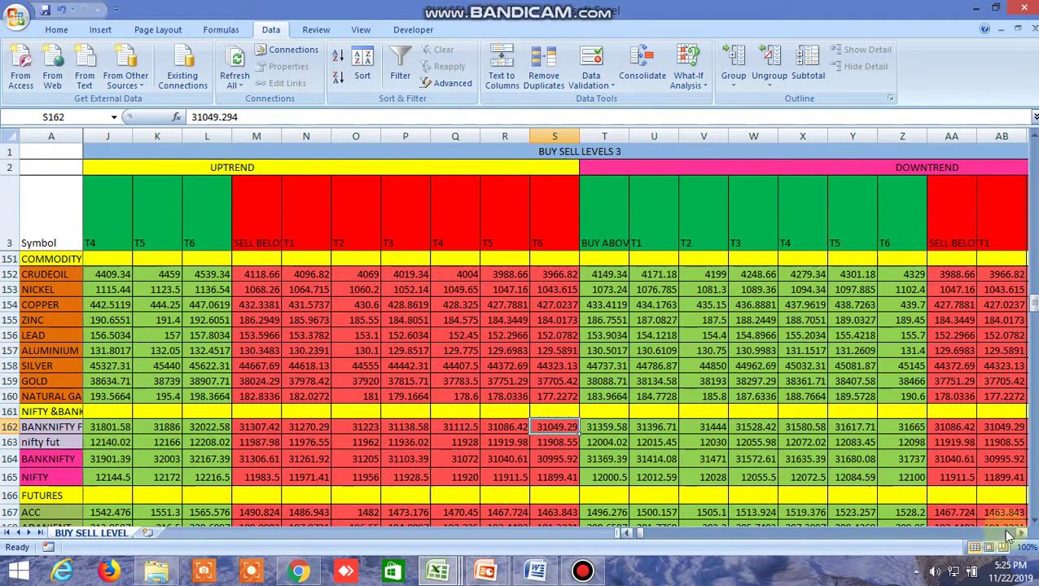
Check the nifty fut row's sell uptrend match formula against its current low and its uptrend sell-below level
left_click_drag(1019, 534, 1025, 535)
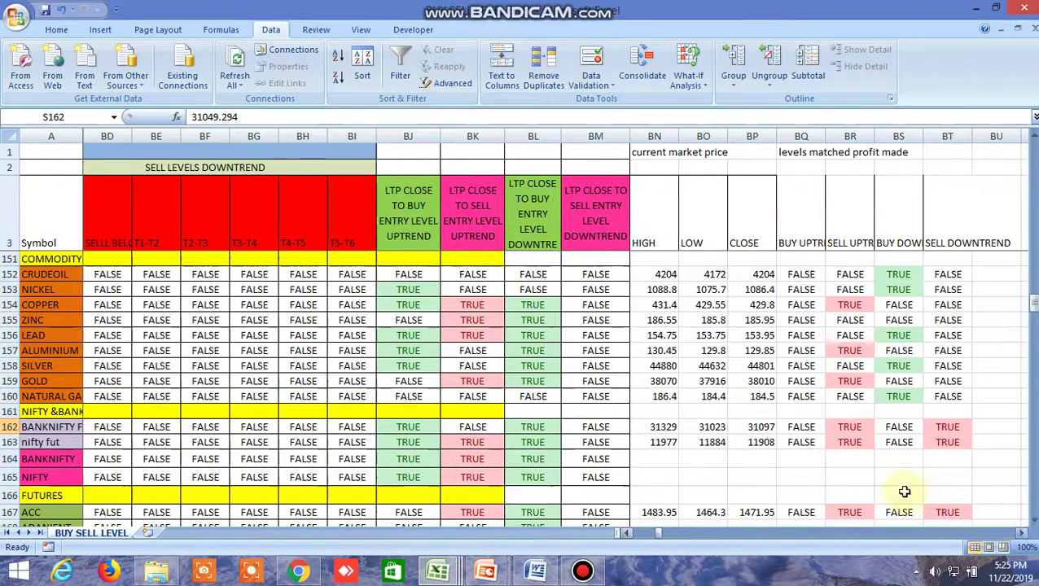
left_click(851, 440)
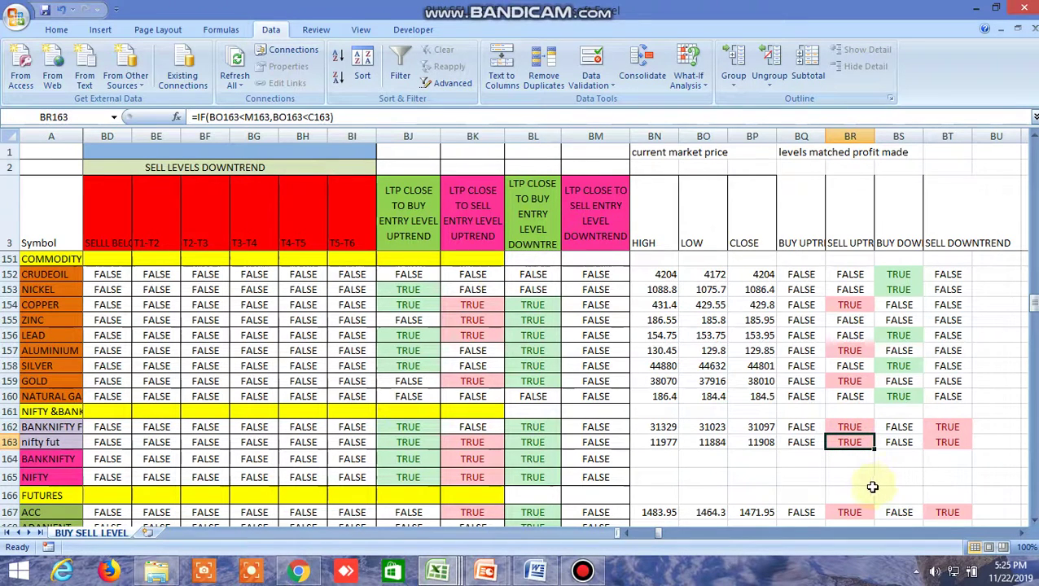
left_click(714, 444)
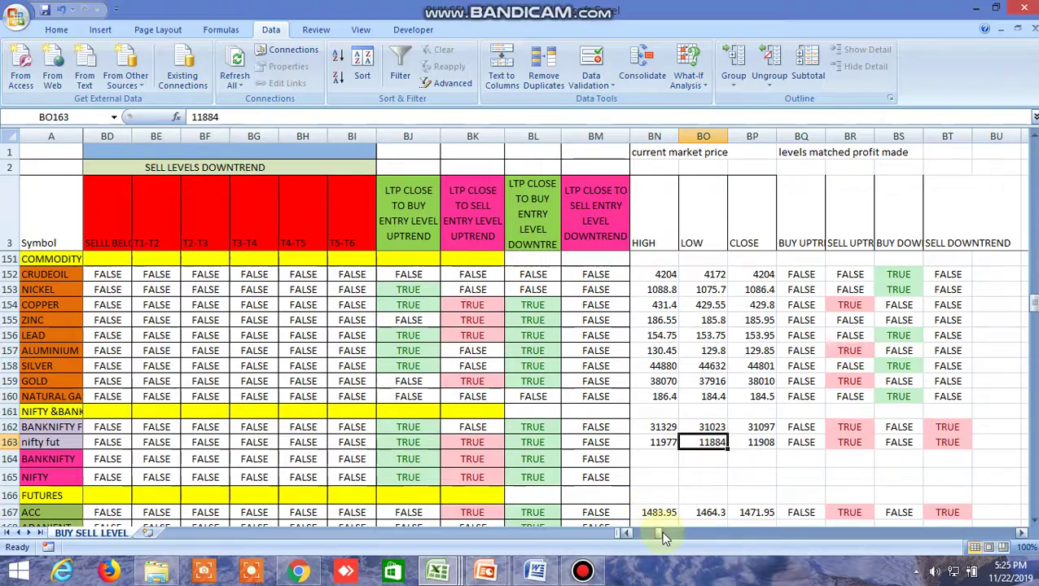
left_click_drag(661, 535, 637, 534)
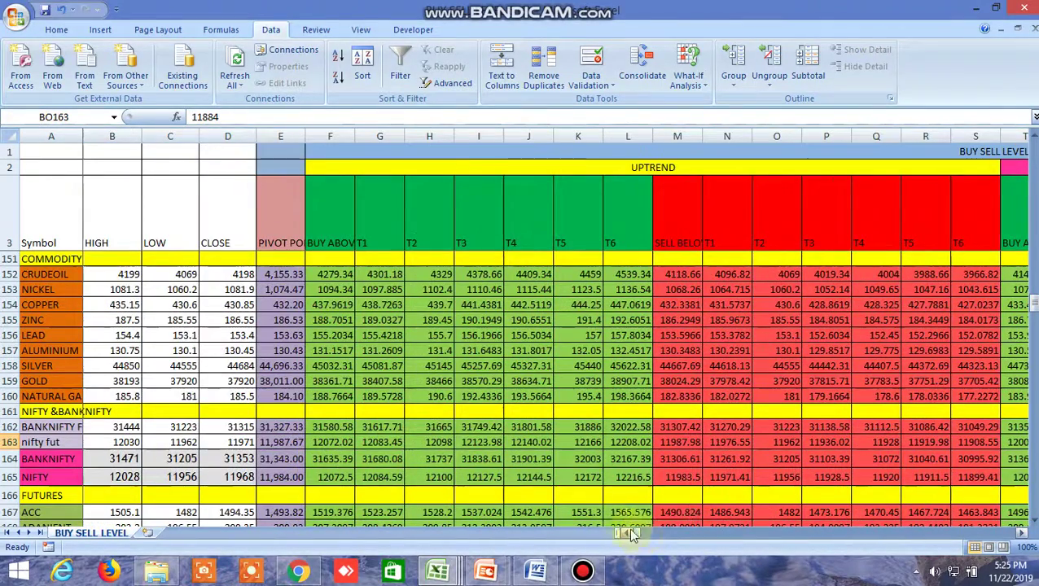
left_click(673, 443)
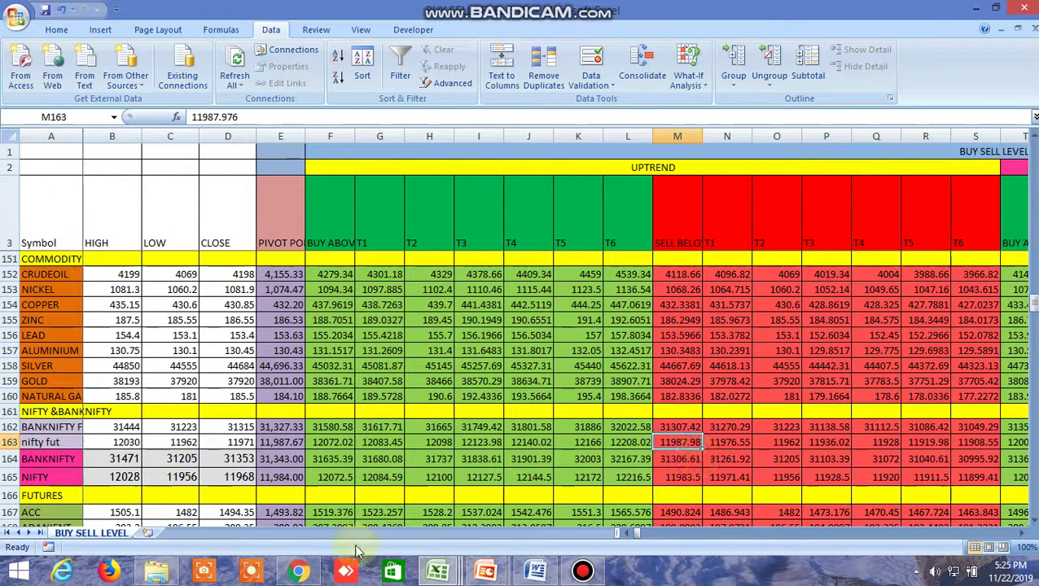
Switch to the Kite page in Chrome and display the market depth and chart of NIFTY NOV FUT in place of BANKNIFTY NOV FUT's depth
left_click(299, 572)
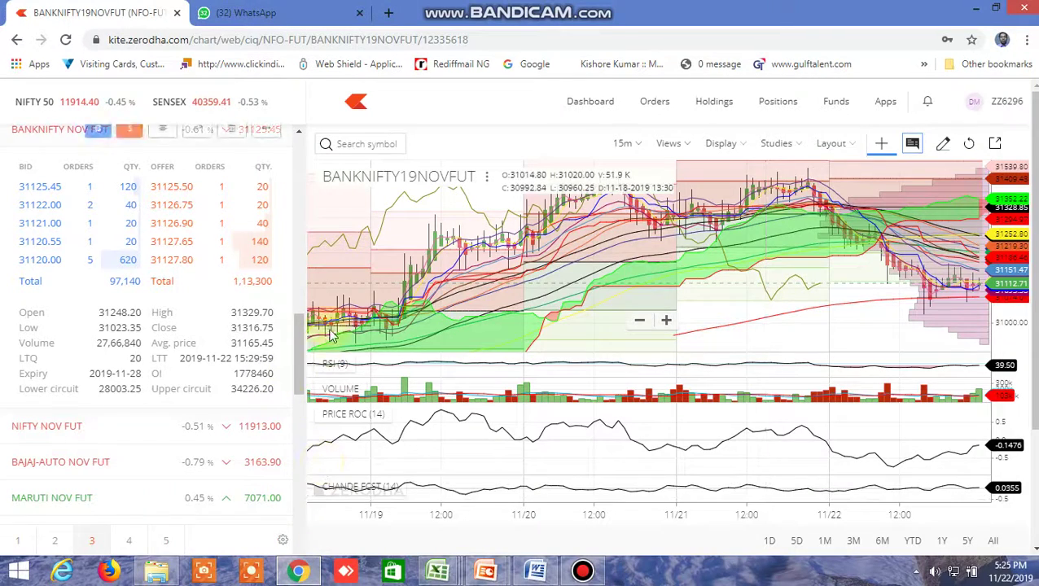
mouse_move(183, 216)
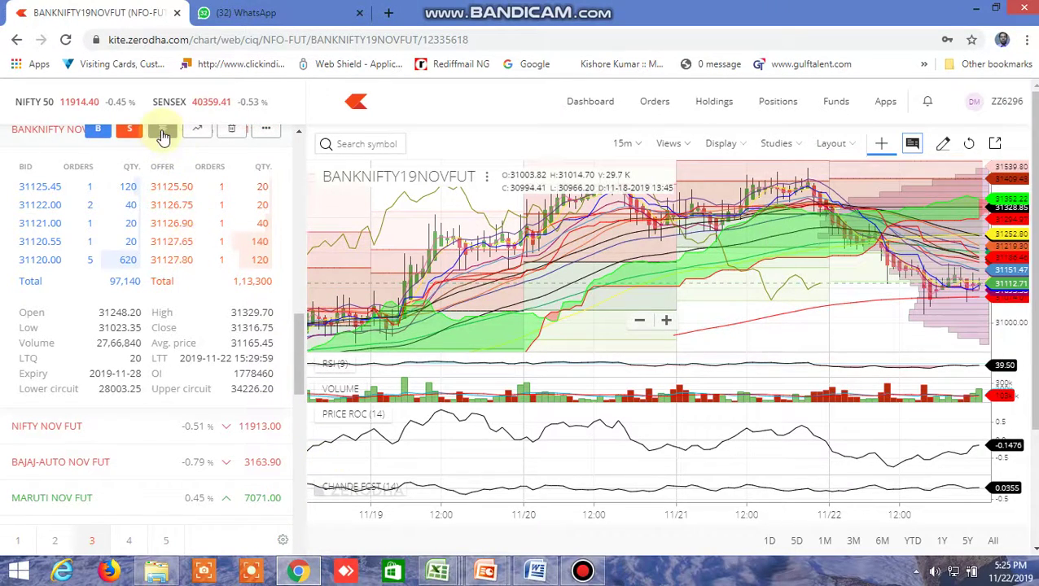
left_click(162, 132)
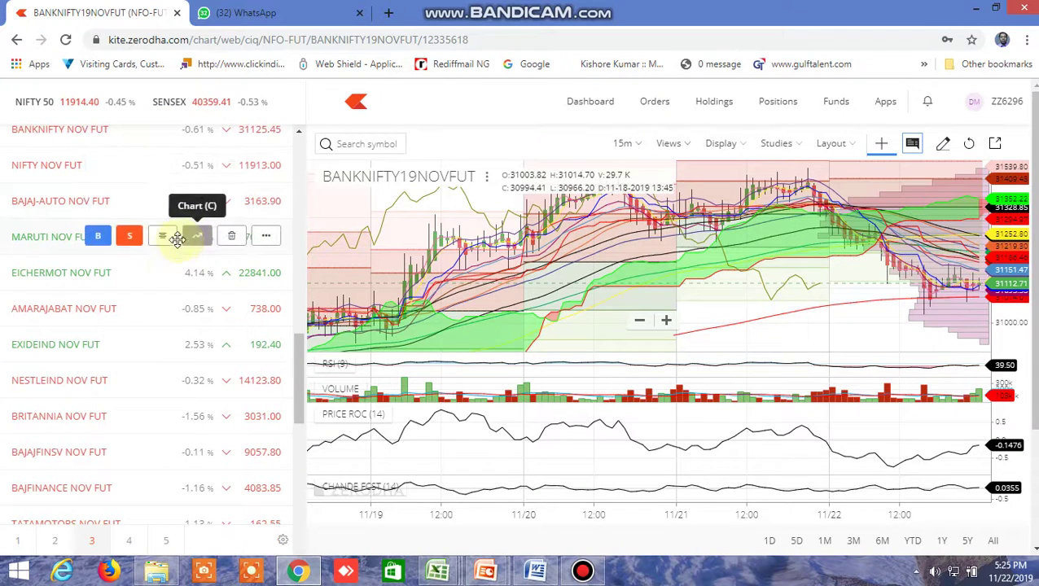
left_click(167, 166)
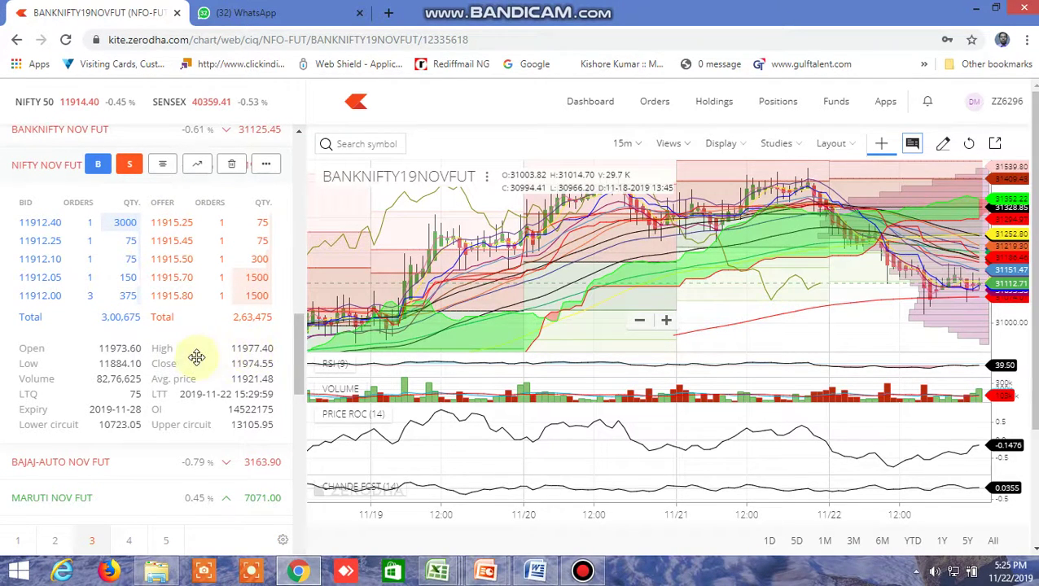
left_click(195, 168)
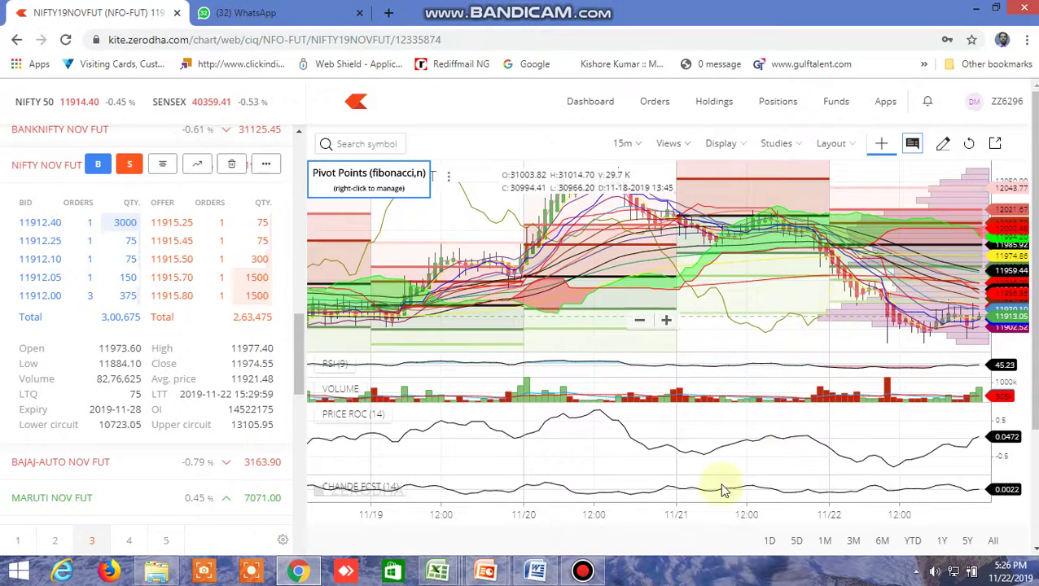
Return to the BUY SELL LEVEL 6 (3) workbook and review the option rows below ZEEL, comparing their levels with the levels matched section
mouse_move(432, 567)
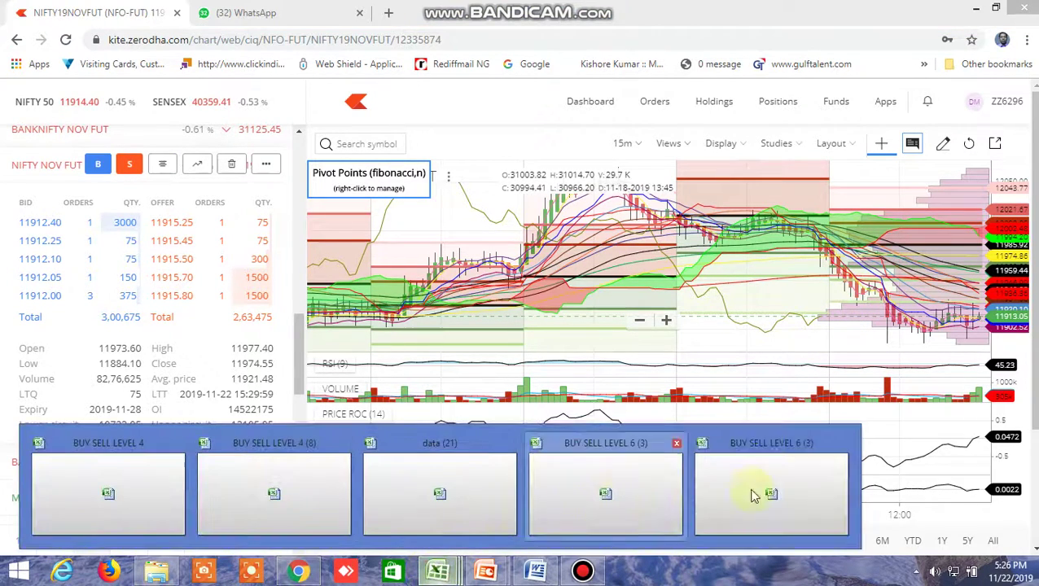
left_click(775, 492)
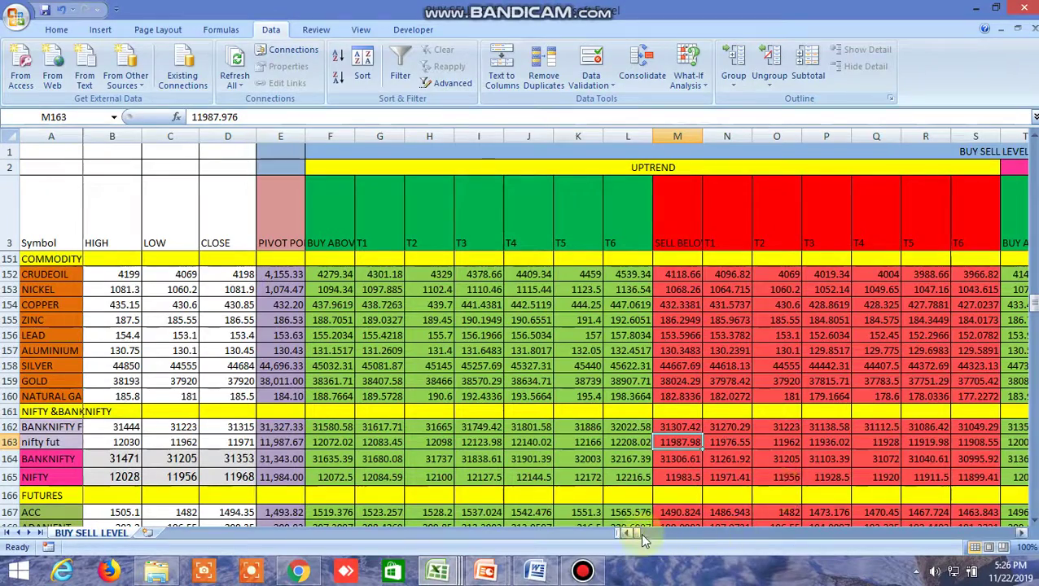
mouse_move(632, 530)
left_mouse_down()
mouse_move(668, 528)
mouse_move(629, 531)
left_mouse_up()
scroll(568, 454, "down", 4)
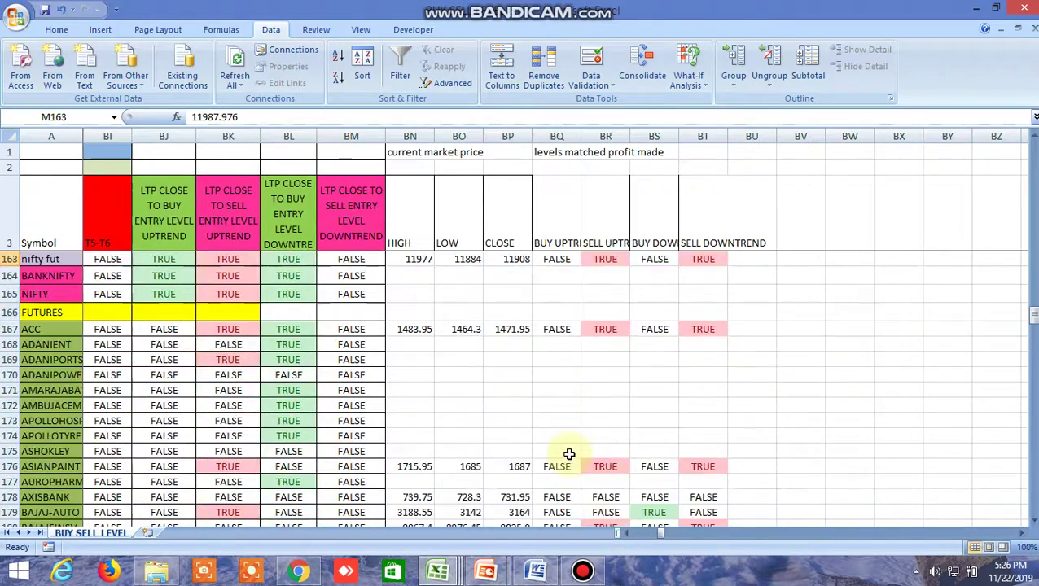
scroll(569, 455, "down", 4)
scroll(569, 454, "down", 20)
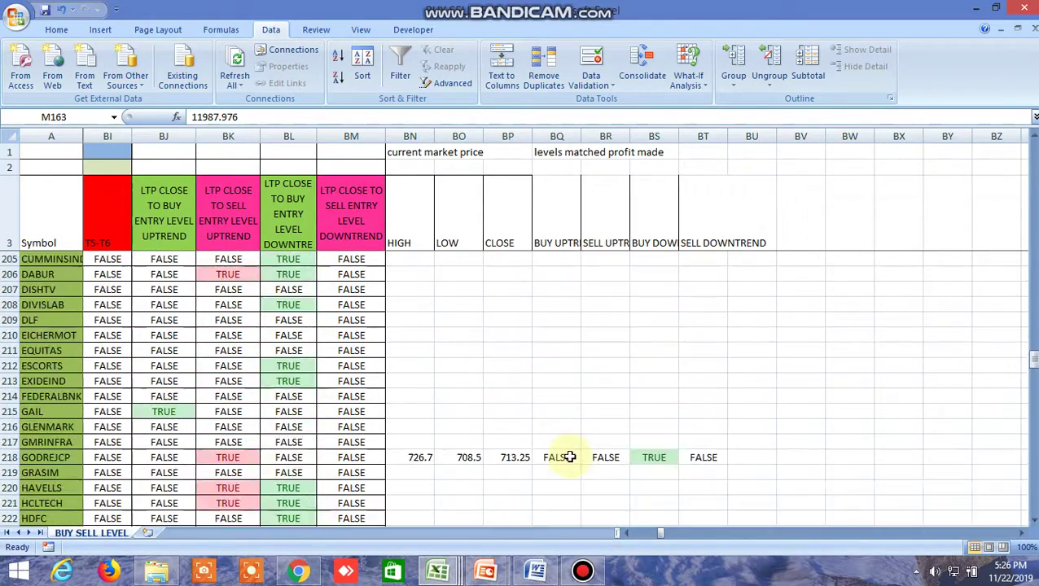
scroll(569, 458, "down", 20)
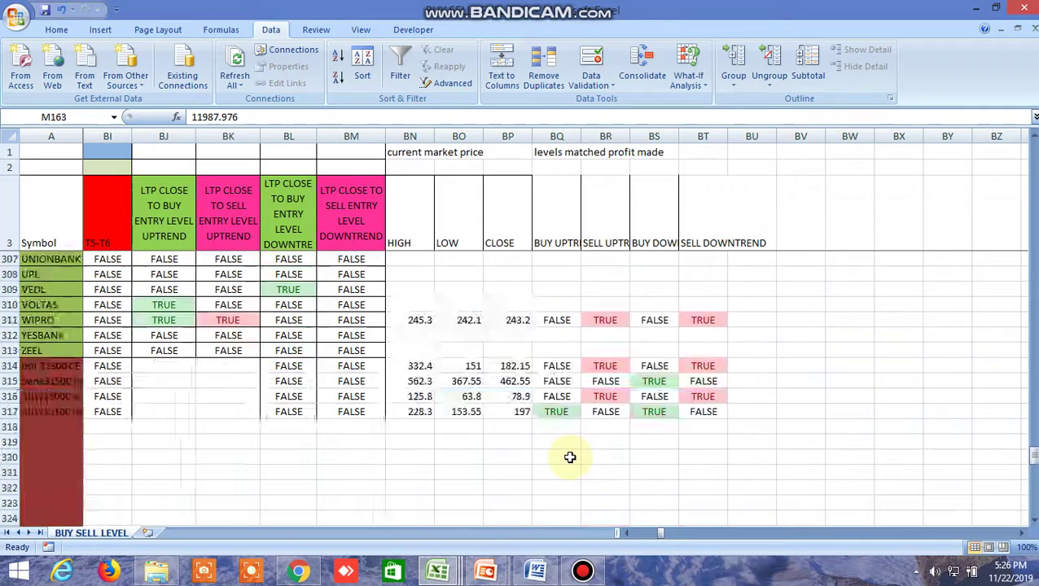
scroll(570, 458, "up", 3)
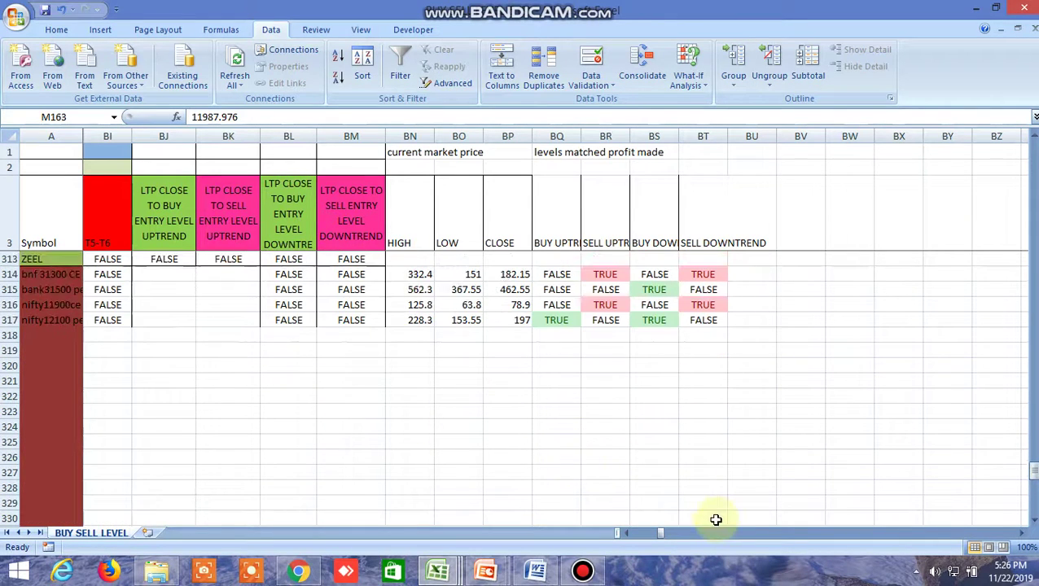
left_click_drag(664, 536, 613, 534)
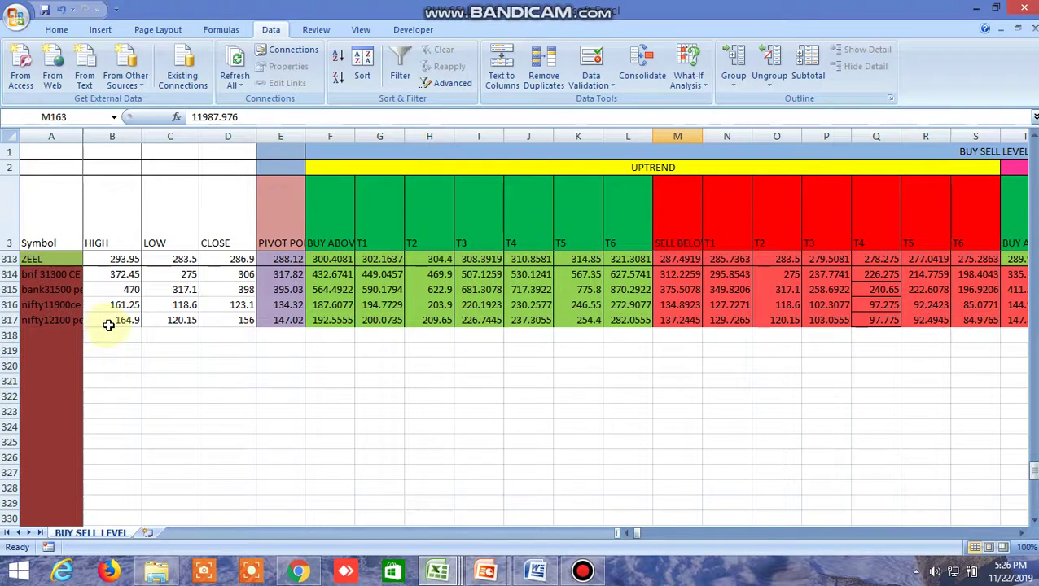
left_click_drag(1021, 533, 1020, 534)
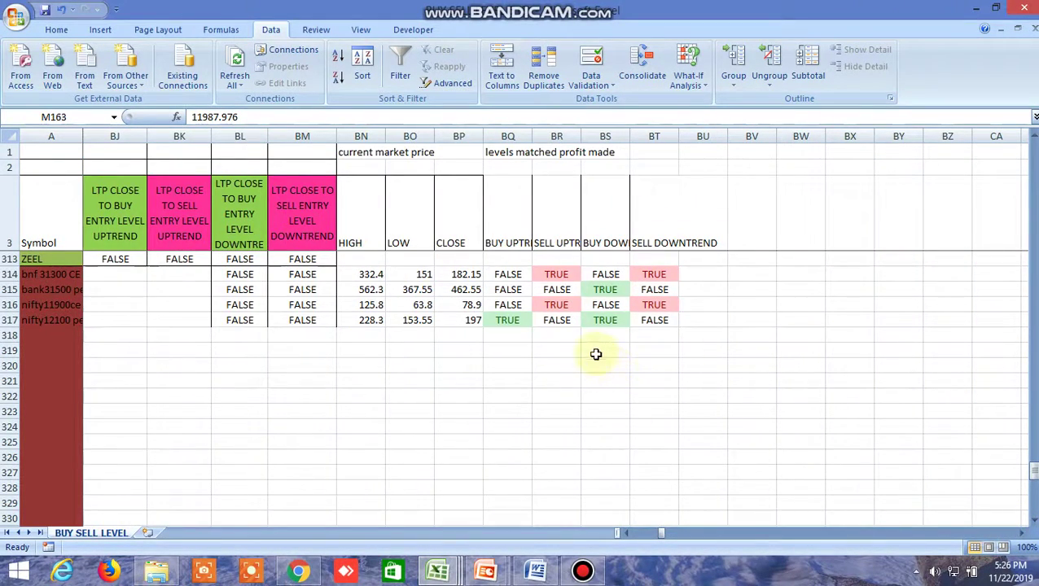
Check the bank31500 pe row's buy downtrend match formula against its current high and its downtrend buy-above level
left_click(601, 292)
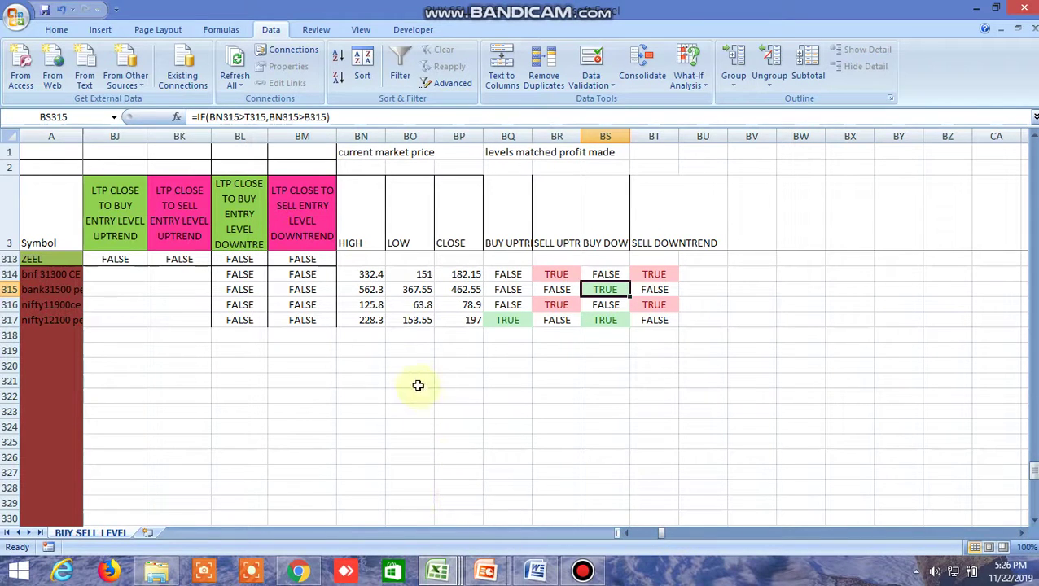
left_click(363, 291)
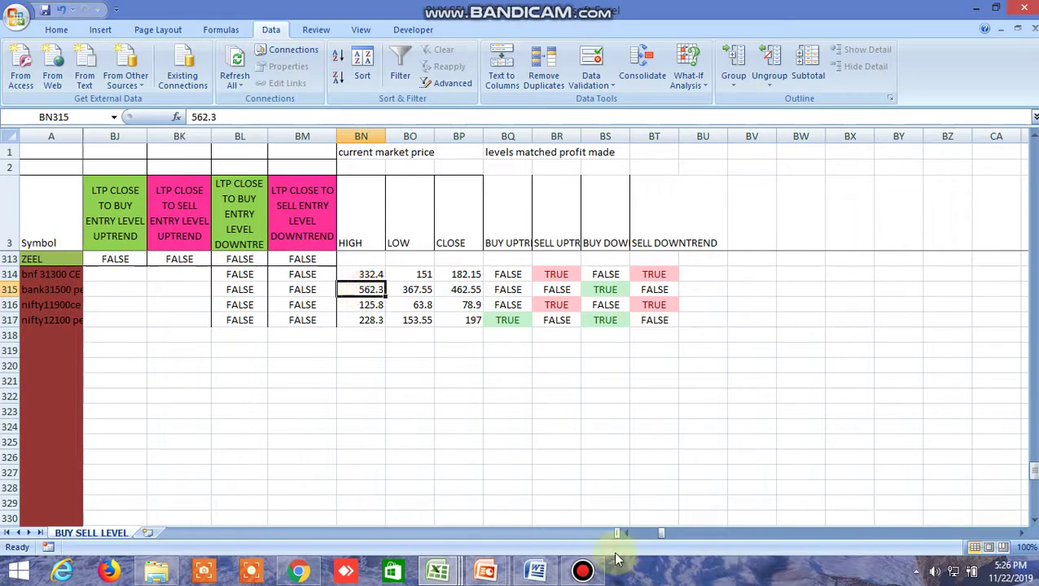
left_click_drag(663, 539, 631, 538)
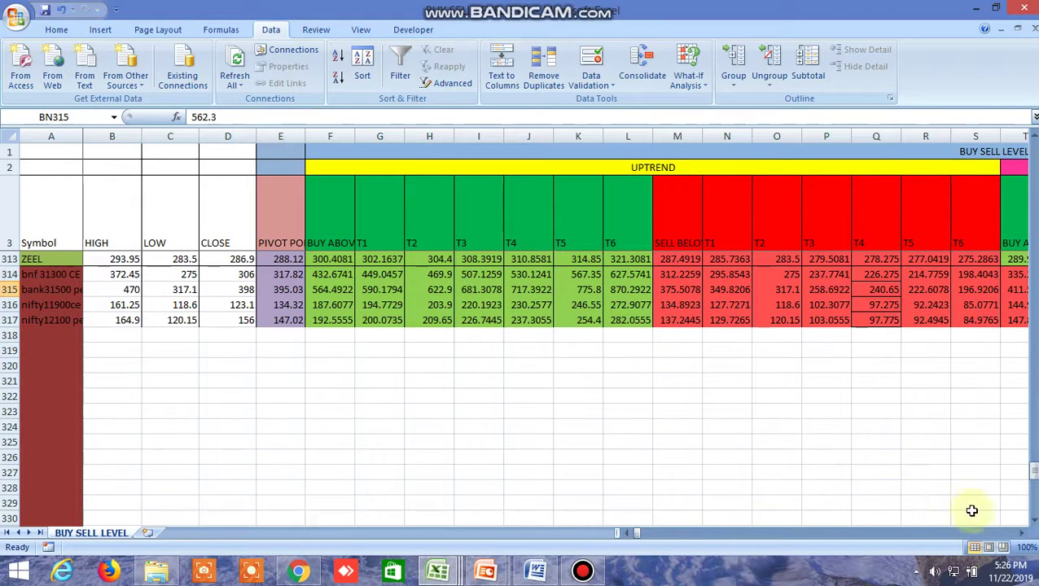
left_click(1020, 534)
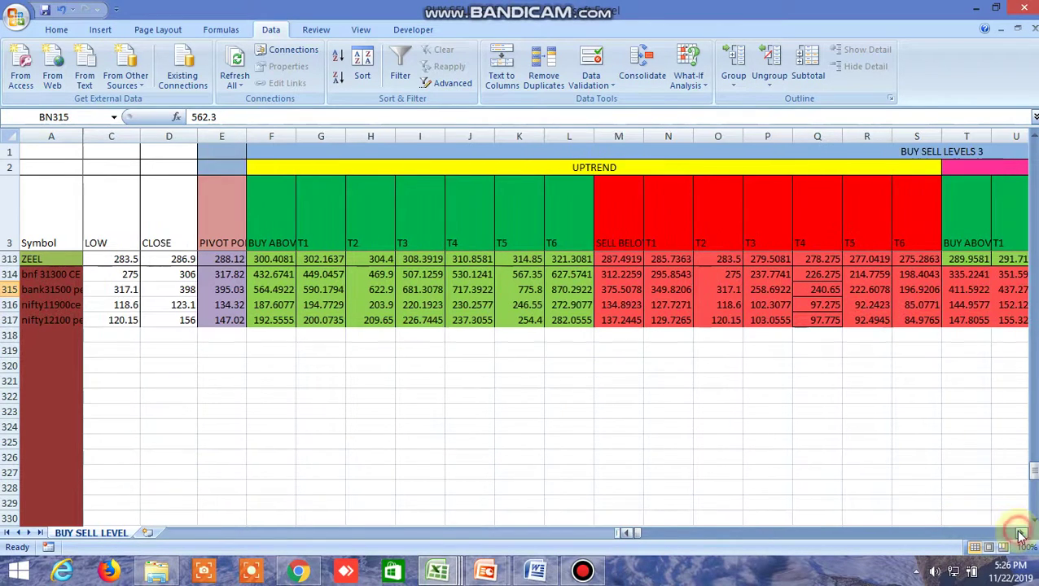
left_click(1019, 533)
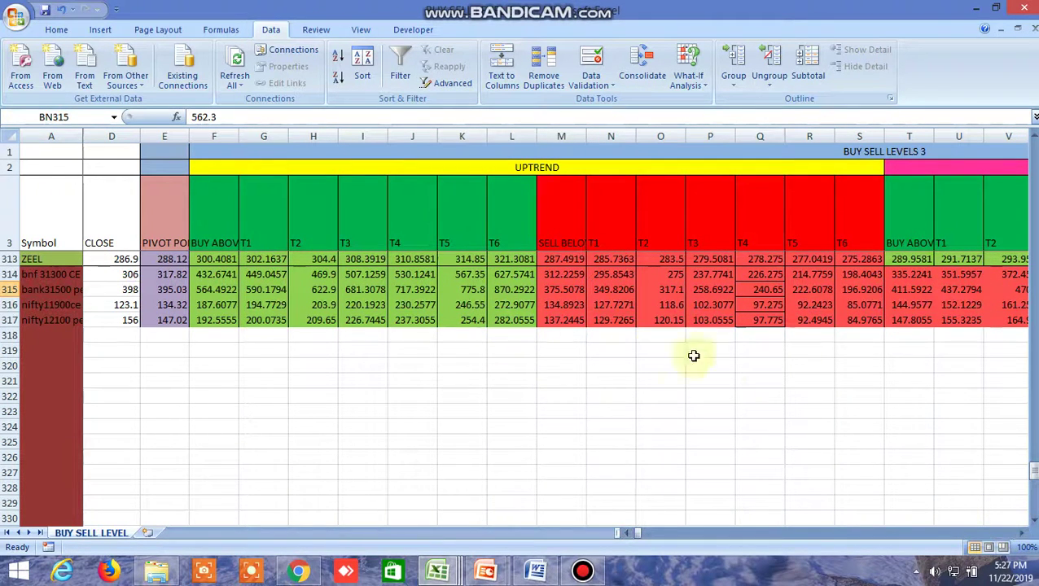
left_click(911, 292)
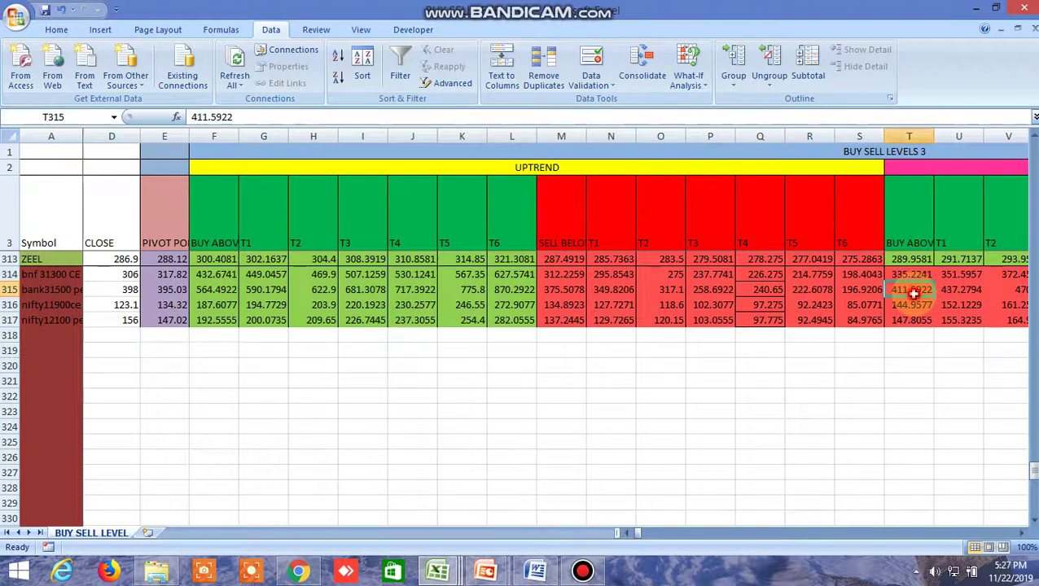
Switch to the Kite page in Chrome and display the market depth of BANKNIFTY NOV 31500 PE from watchlist 3
left_click(297, 574)
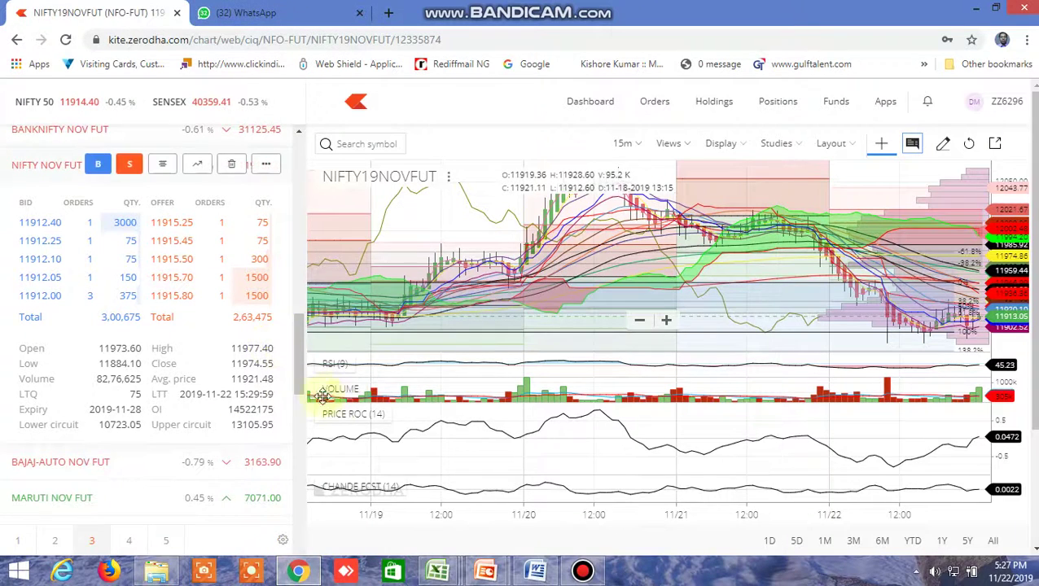
left_click_drag(294, 371, 295, 537)
key("d")
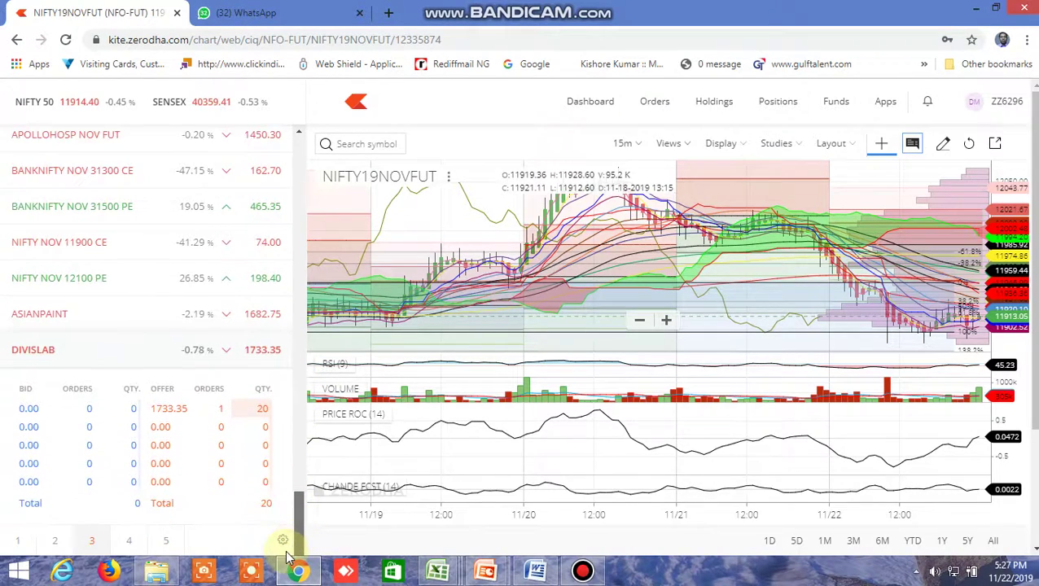
left_click_drag(296, 510, 279, 481)
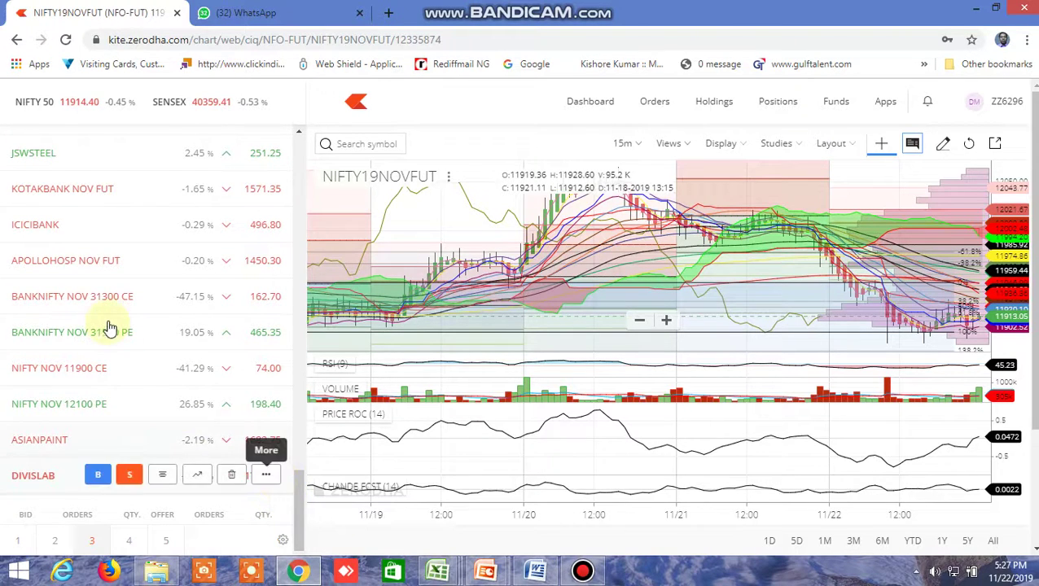
left_click(161, 337)
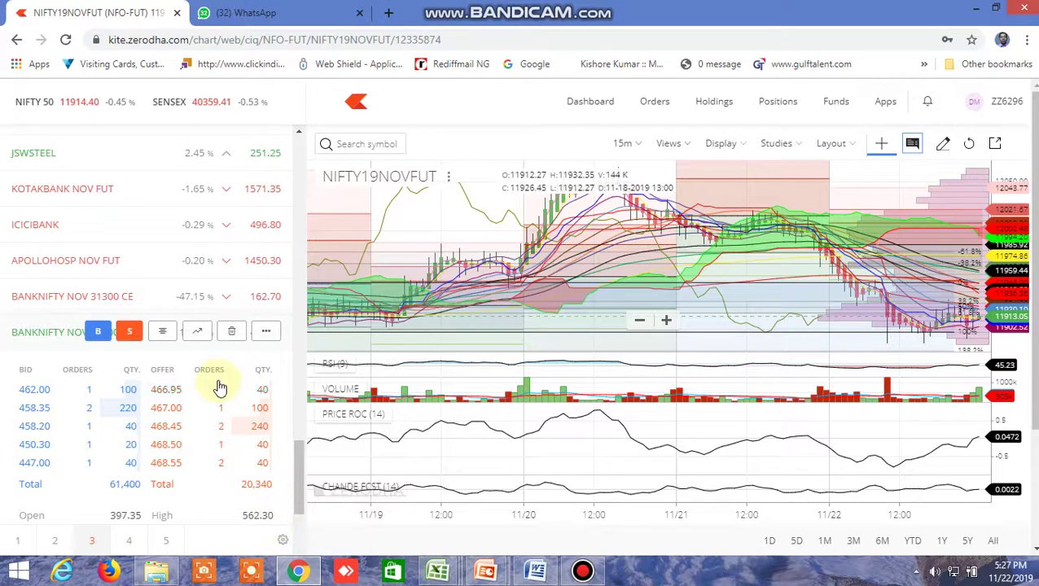
Return to the BUY SELL LEVEL 6 (3) workbook and inspect the bank31500 pe row's downtrend buy position flag and its levels matched results
left_click(458, 573)
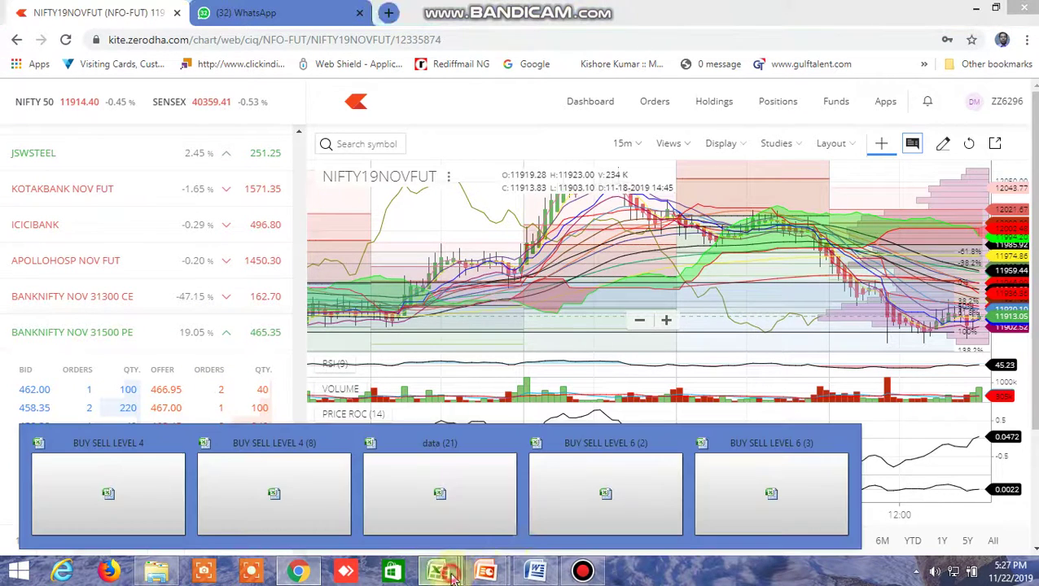
left_click(757, 480)
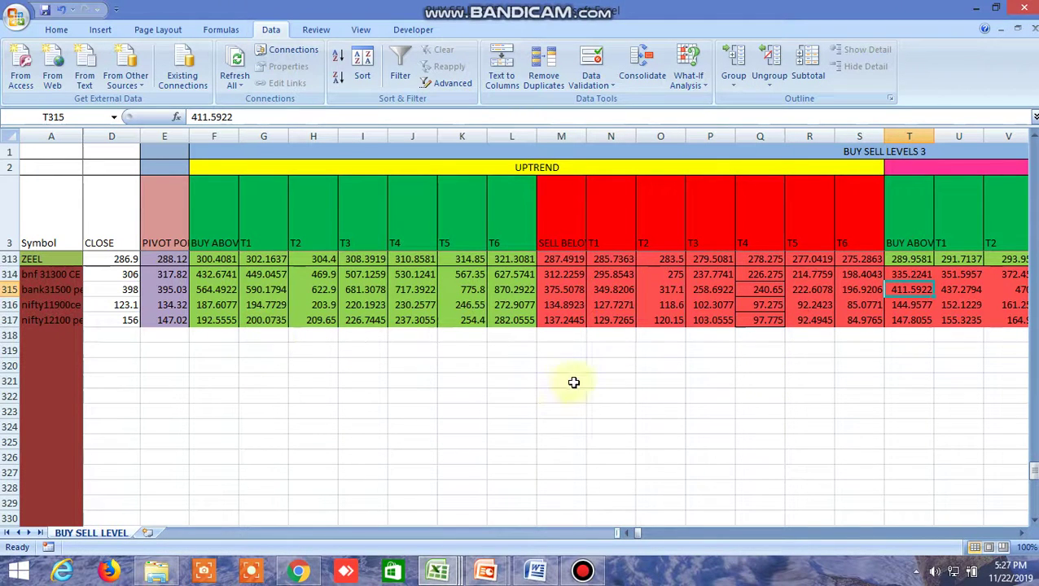
left_click(1021, 535)
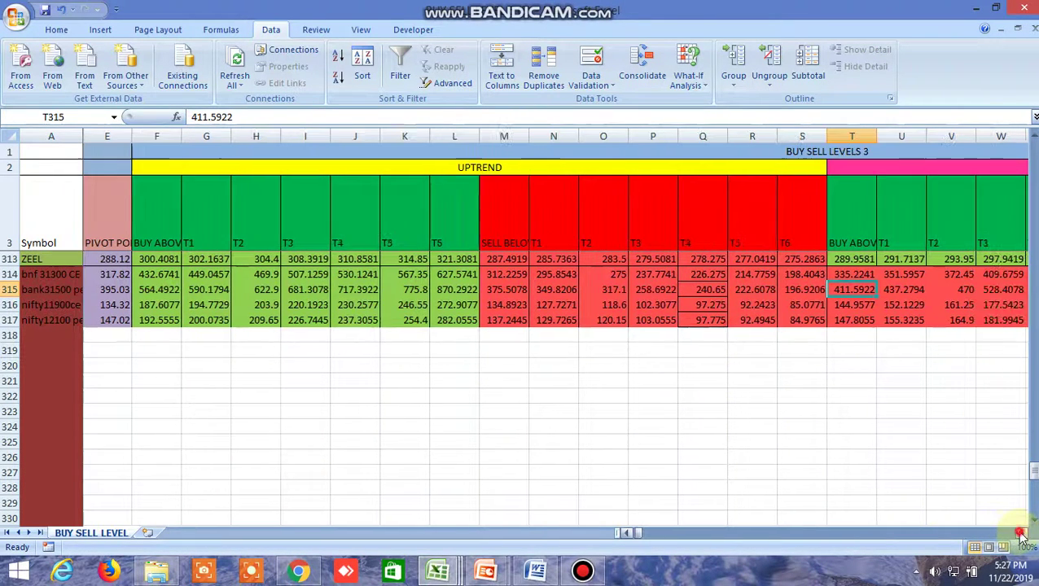
left_click(1021, 535)
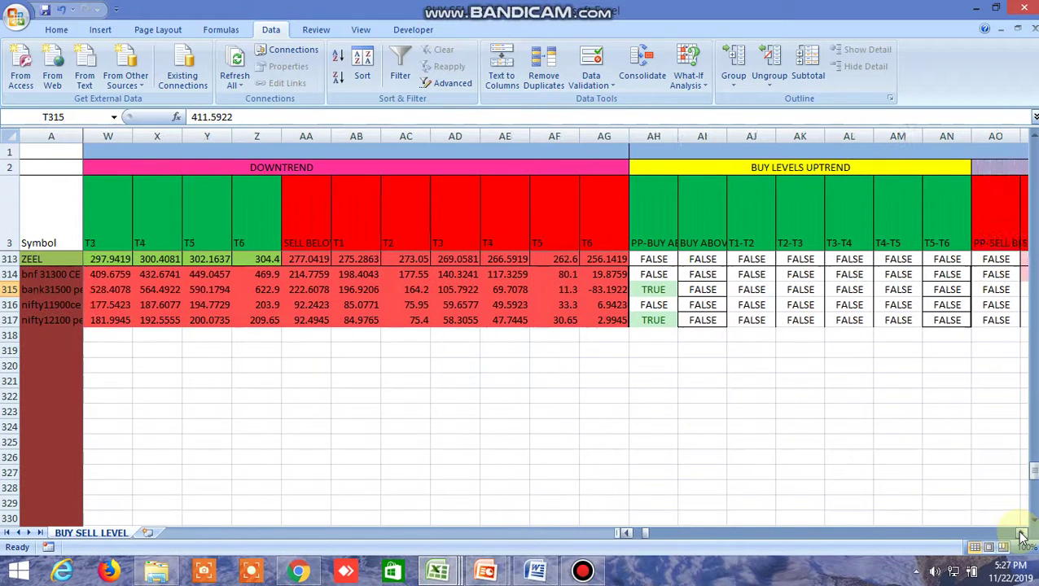
left_click(1021, 535)
left_click(1022, 535)
left_click(1022, 534)
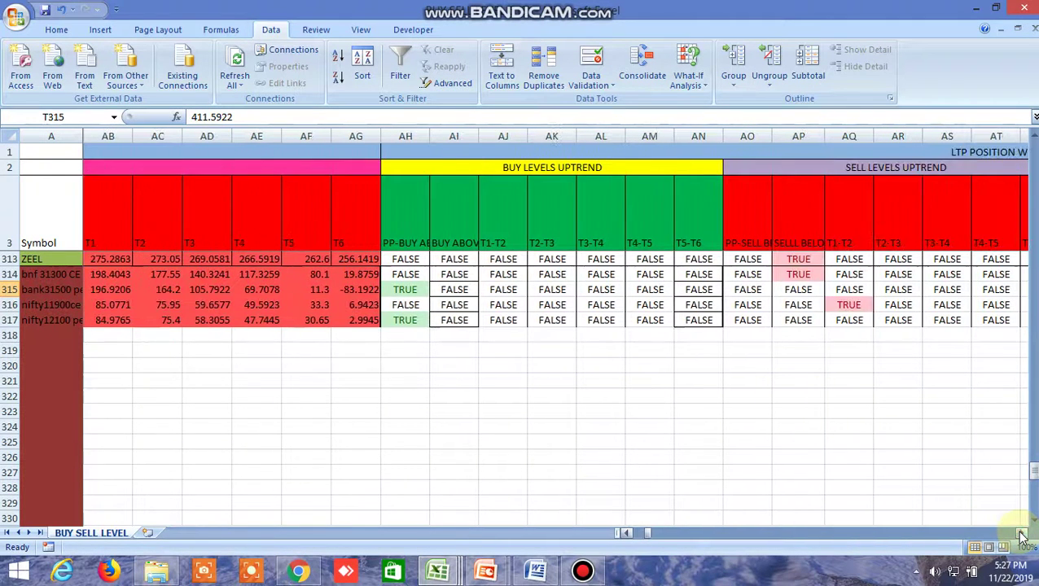
left_click(1022, 535)
left_click(1021, 534)
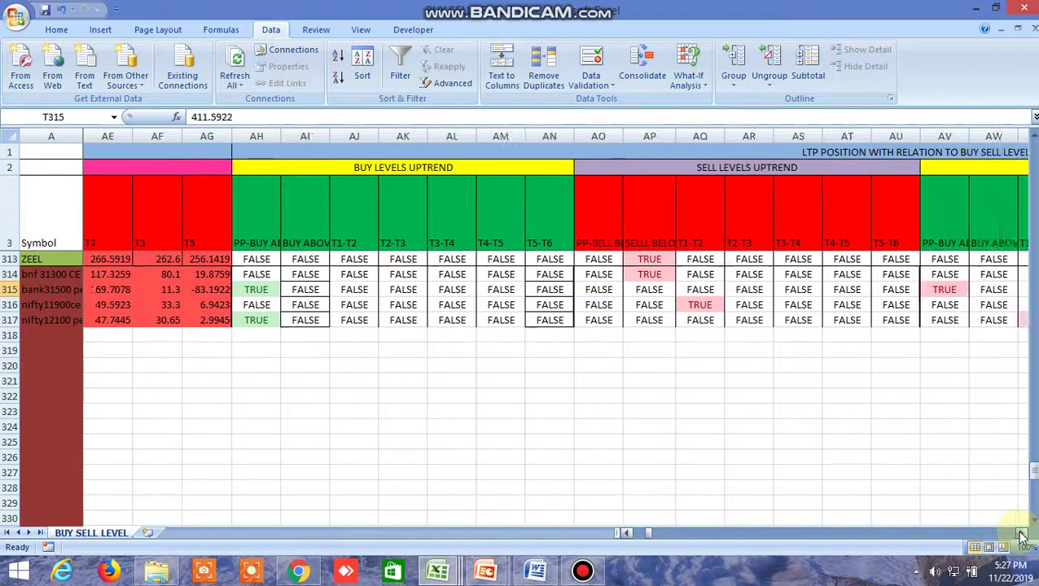
left_click(1021, 535)
left_click(1021, 535)
left_click(1022, 535)
left_click(1022, 535)
left_click(1021, 535)
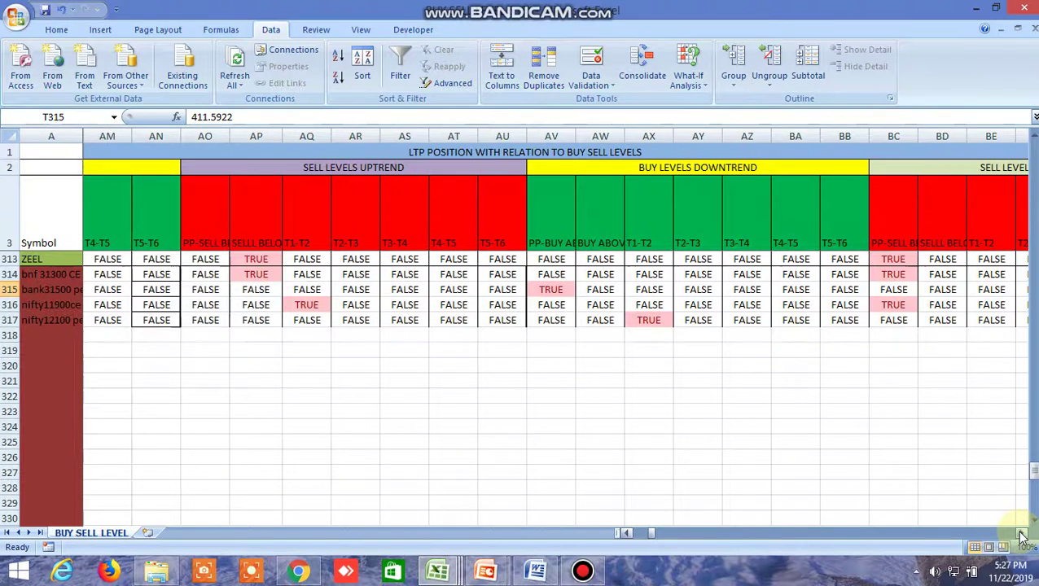
left_click(560, 291)
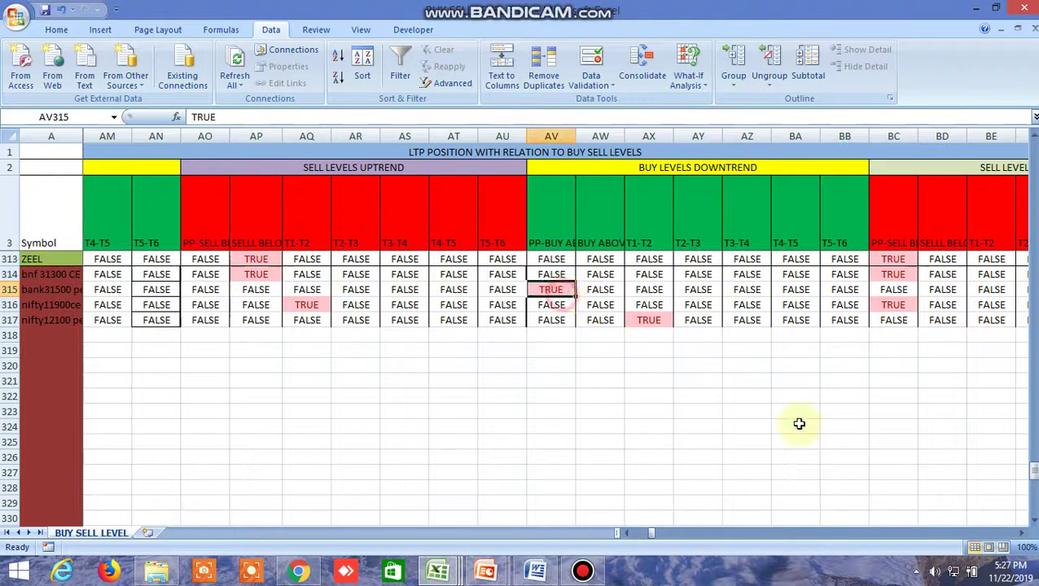
left_click_drag(1022, 535, 1022, 535)
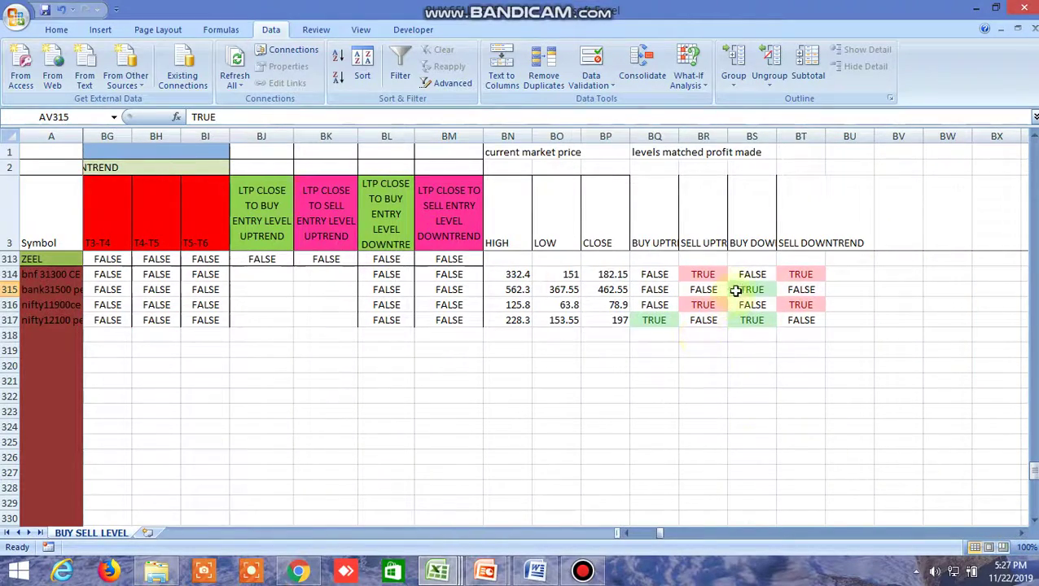